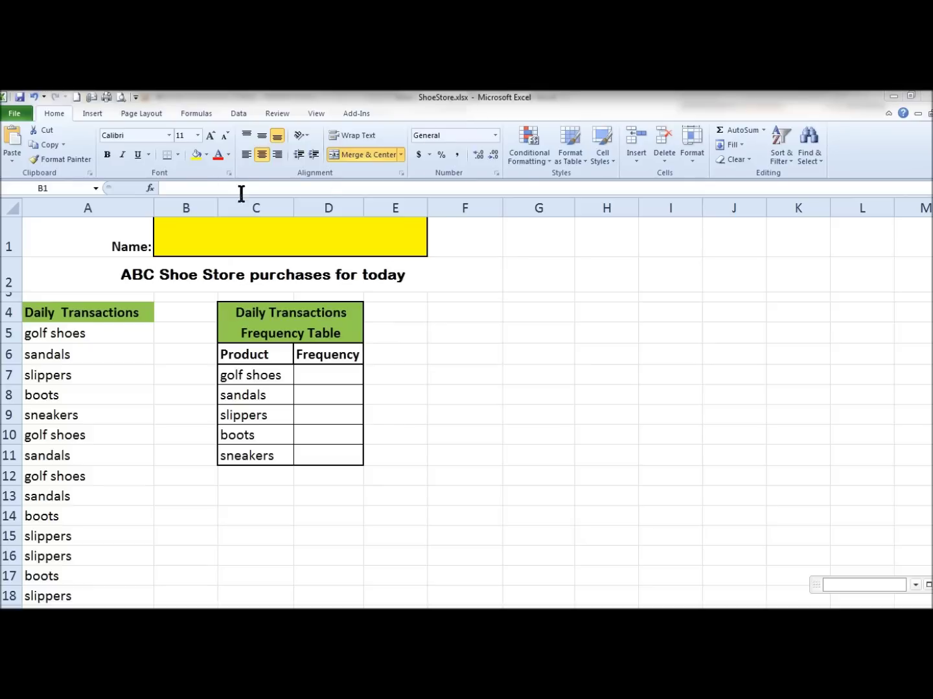
Step: Enter your name in the merged yellow Name cell B1 and commit it
click(291, 244)
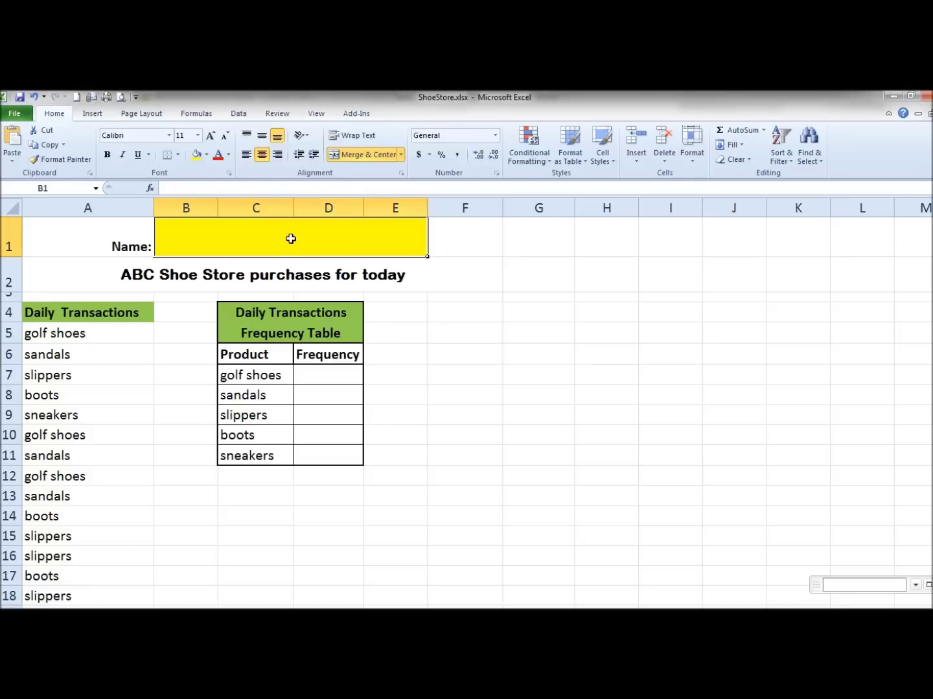
text(Jane Doe)
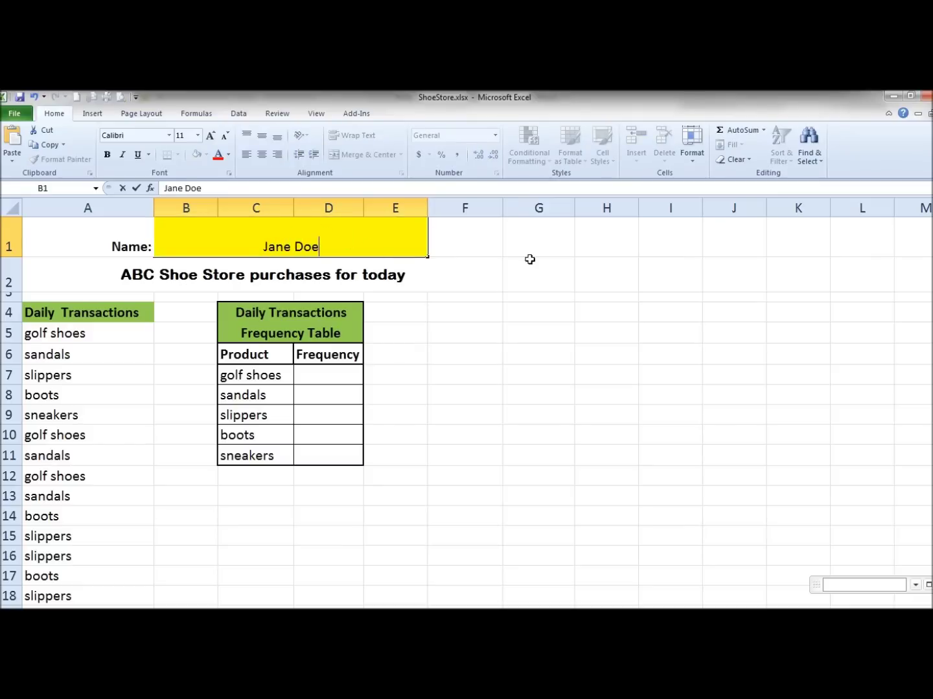
click(475, 264)
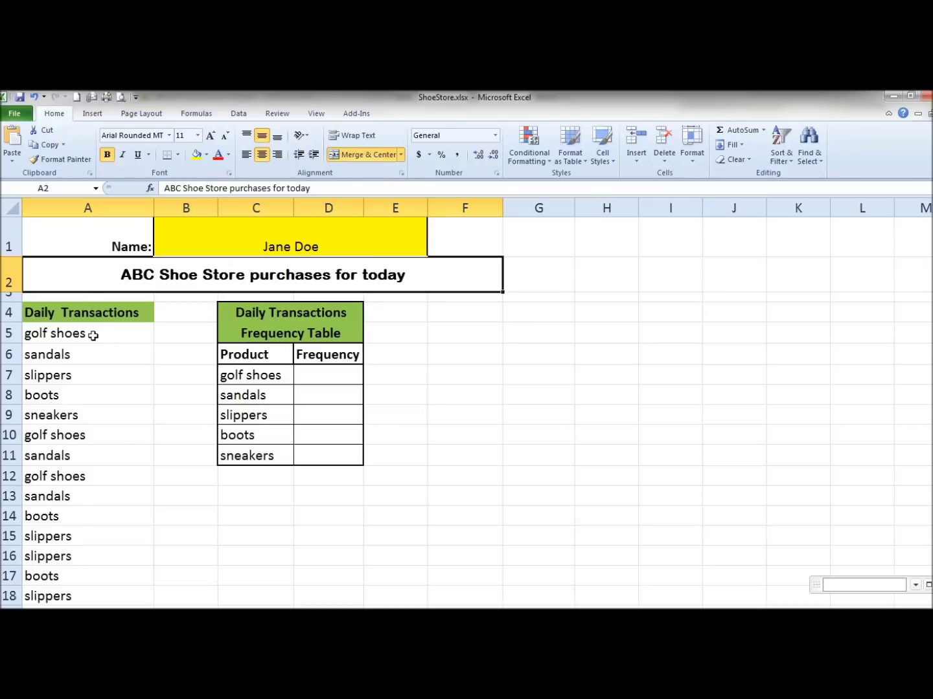
click(93, 335)
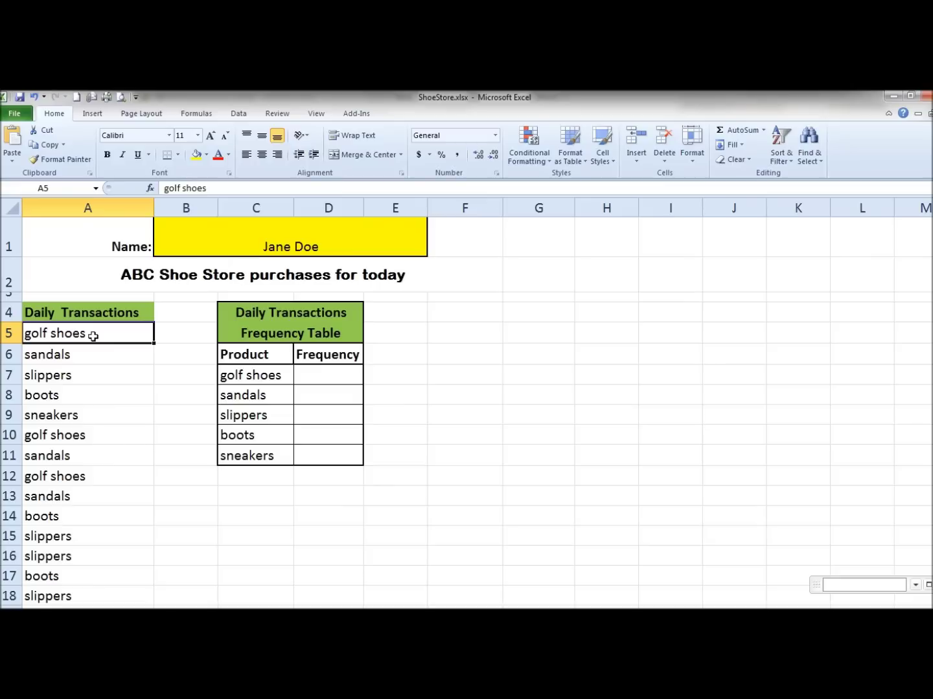
click(79, 355)
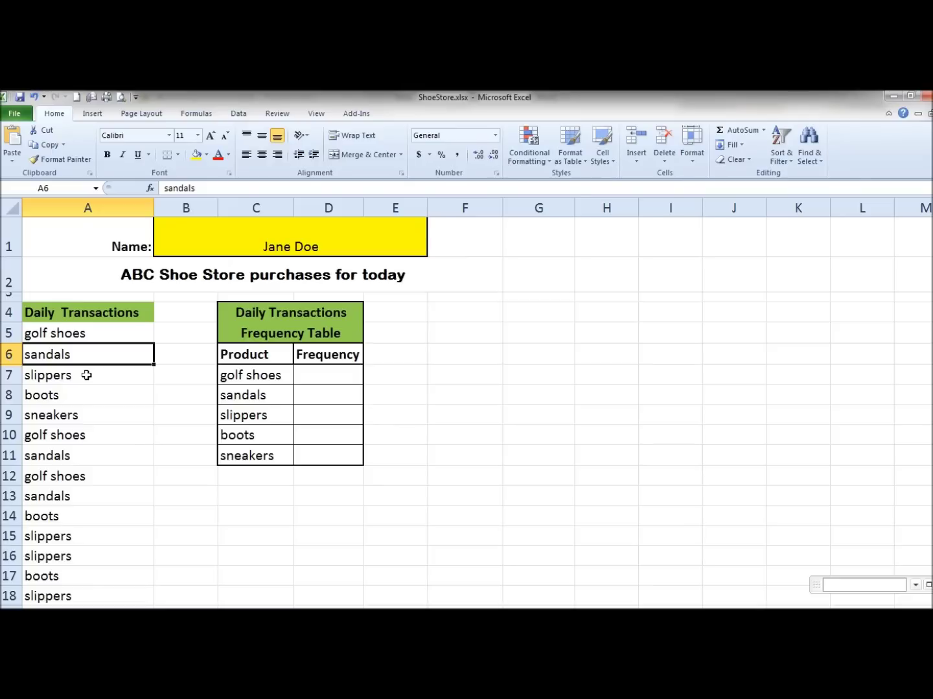
click(70, 376)
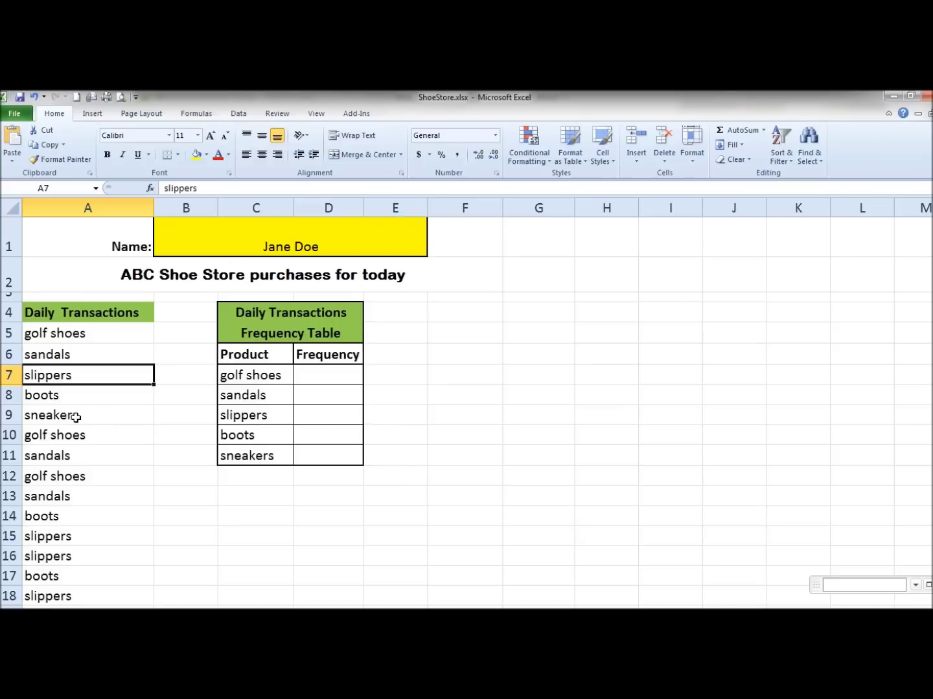
click(77, 437)
click(81, 478)
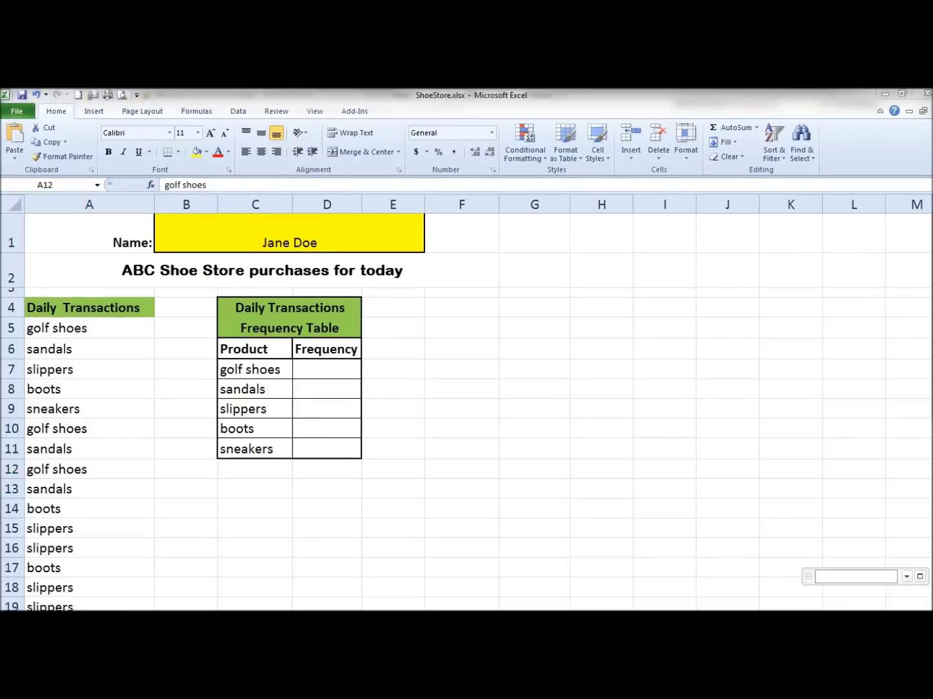
Step: Sort the column A transactions A to Z, grouping boots, golf shoes and sandals
click(102, 391)
click(82, 349)
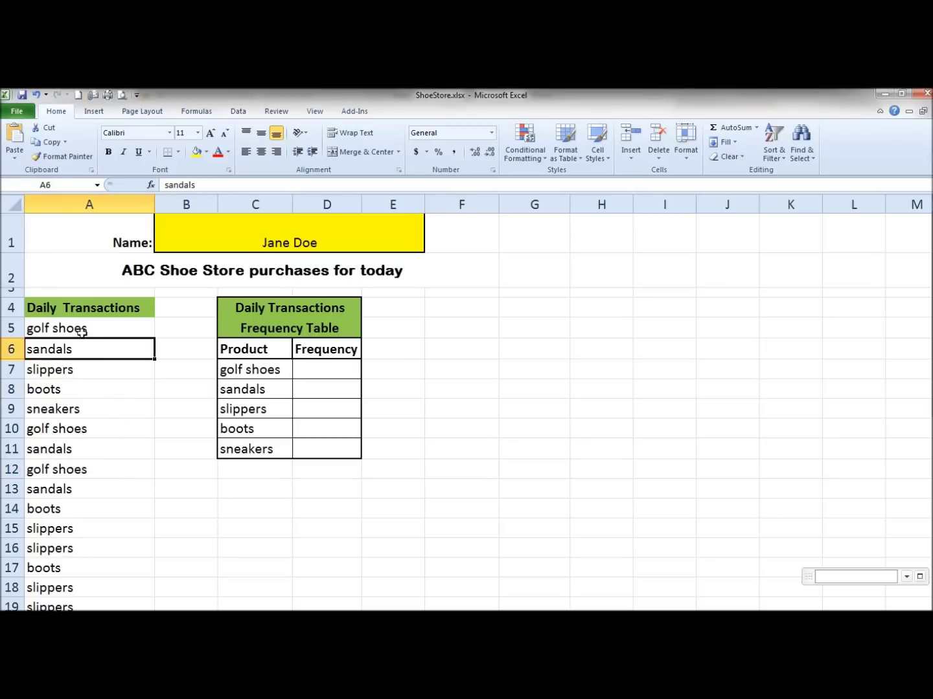
click(73, 392)
click(91, 469)
click(91, 409)
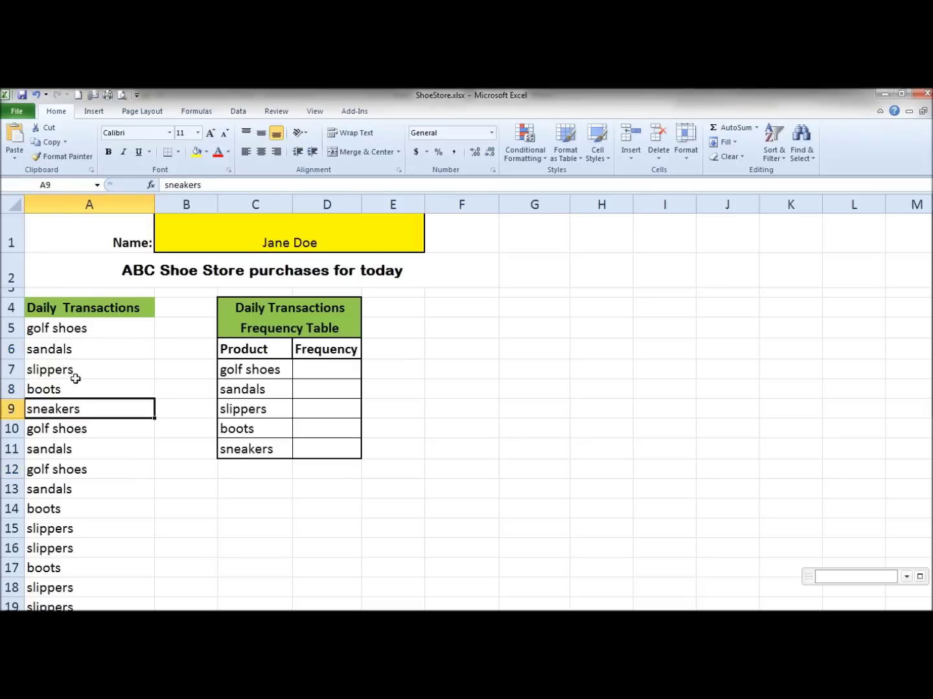
click(71, 368)
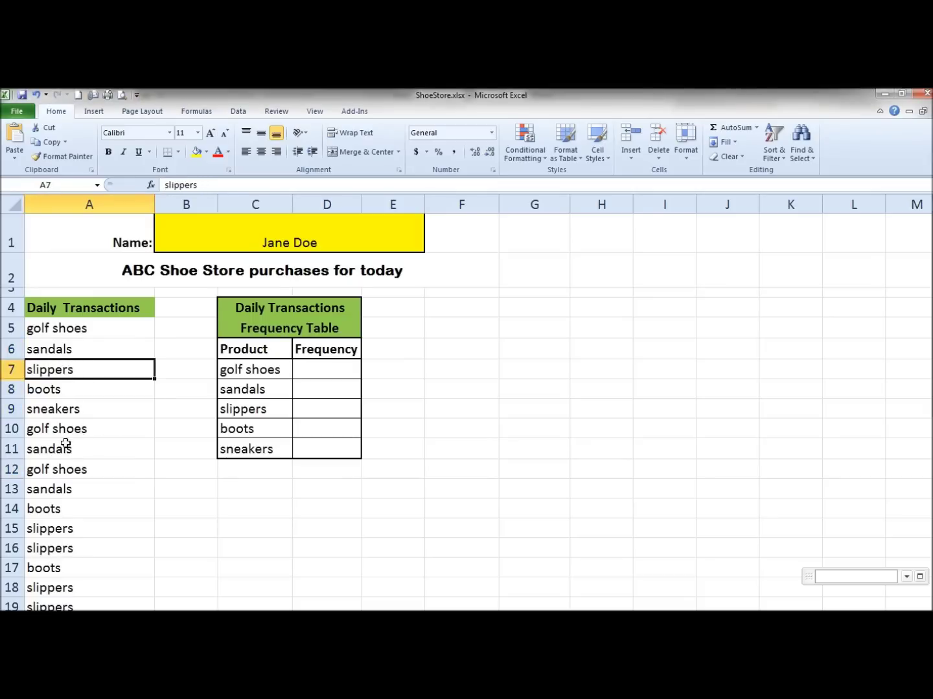
click(56, 392)
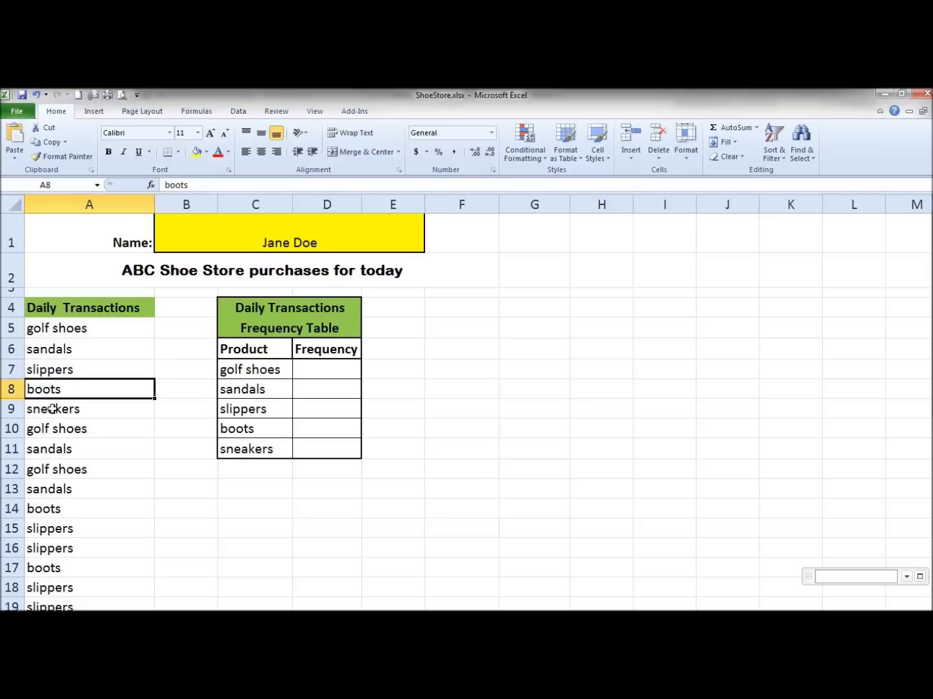
click(73, 368)
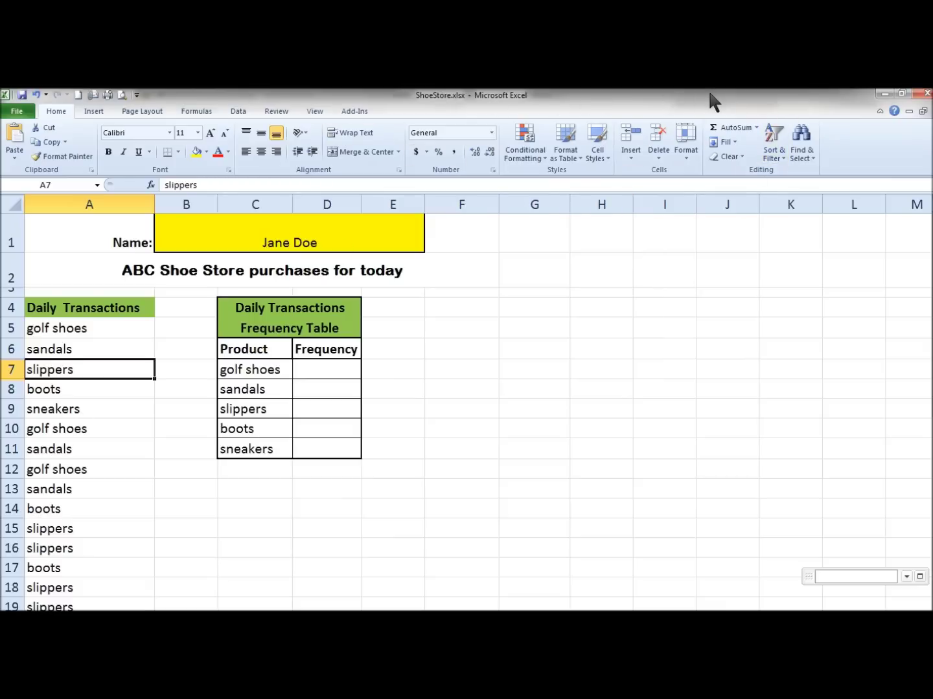
click(779, 147)
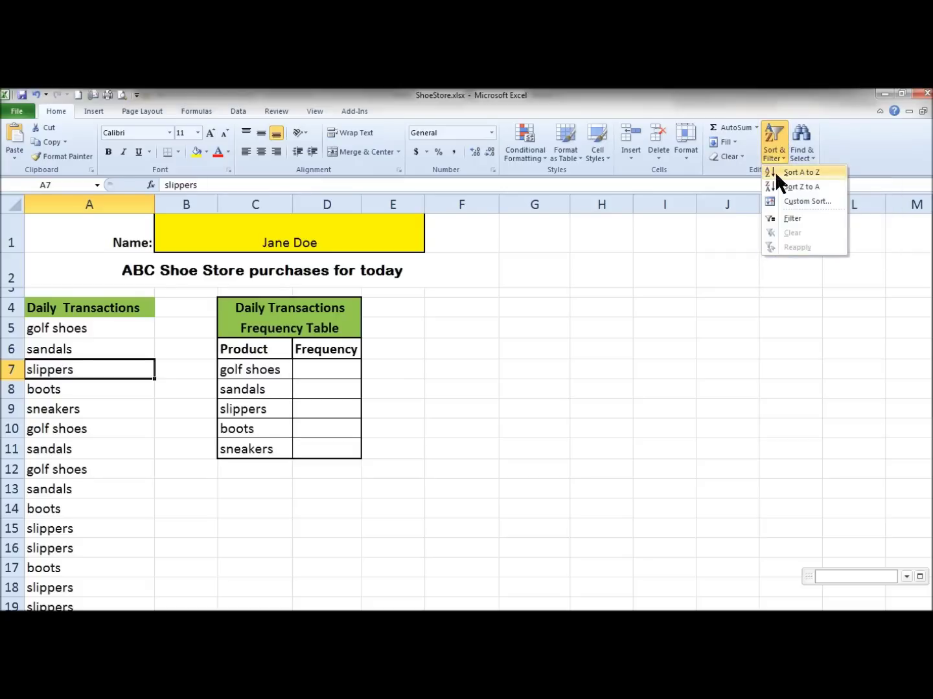
click(804, 171)
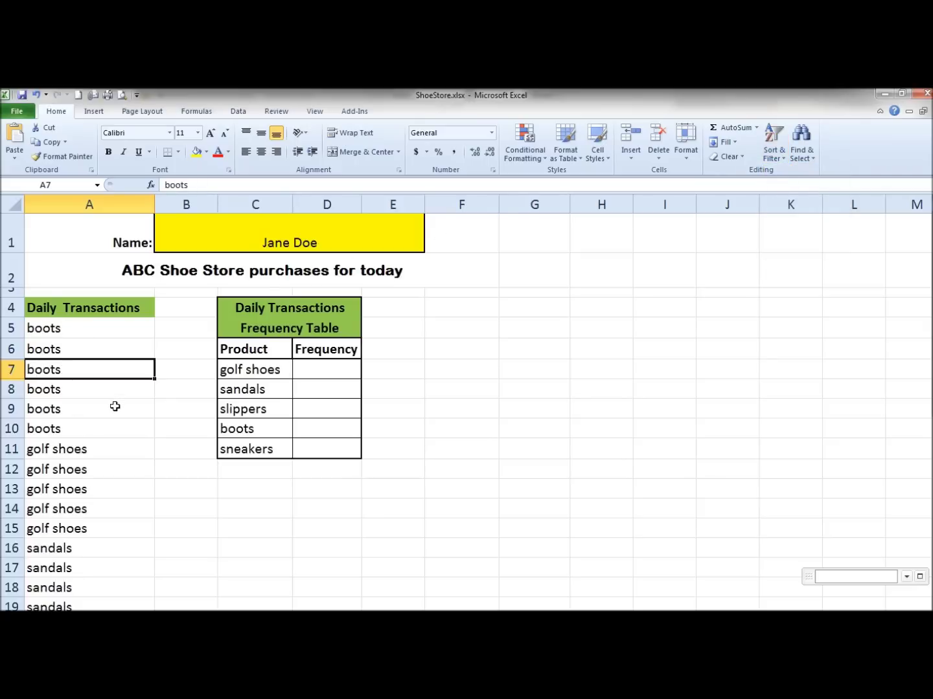
scroll(113, 401, down, 1)
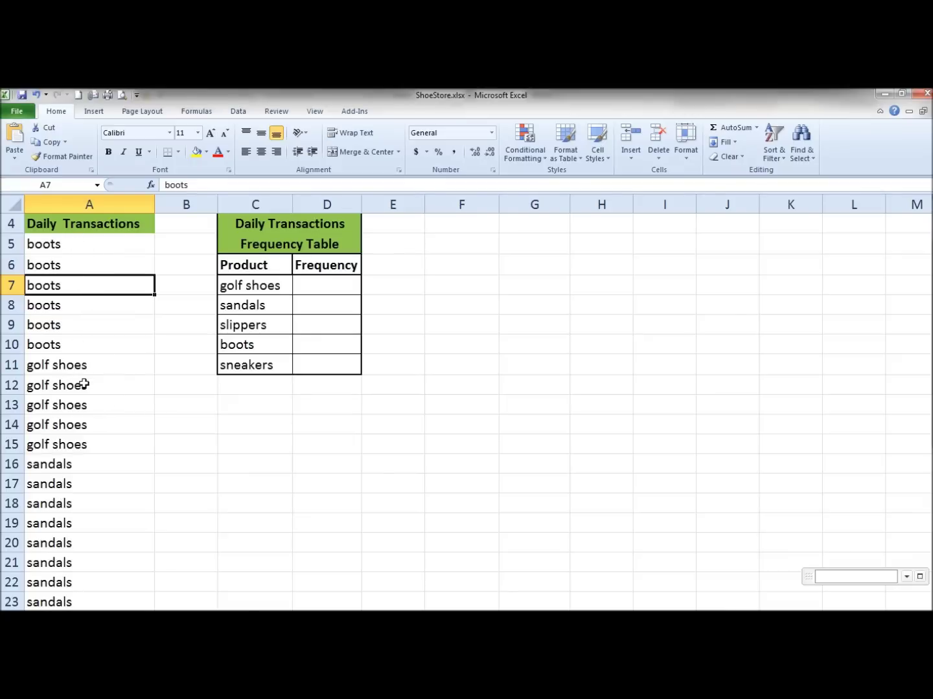
scroll(73, 463, down, 3)
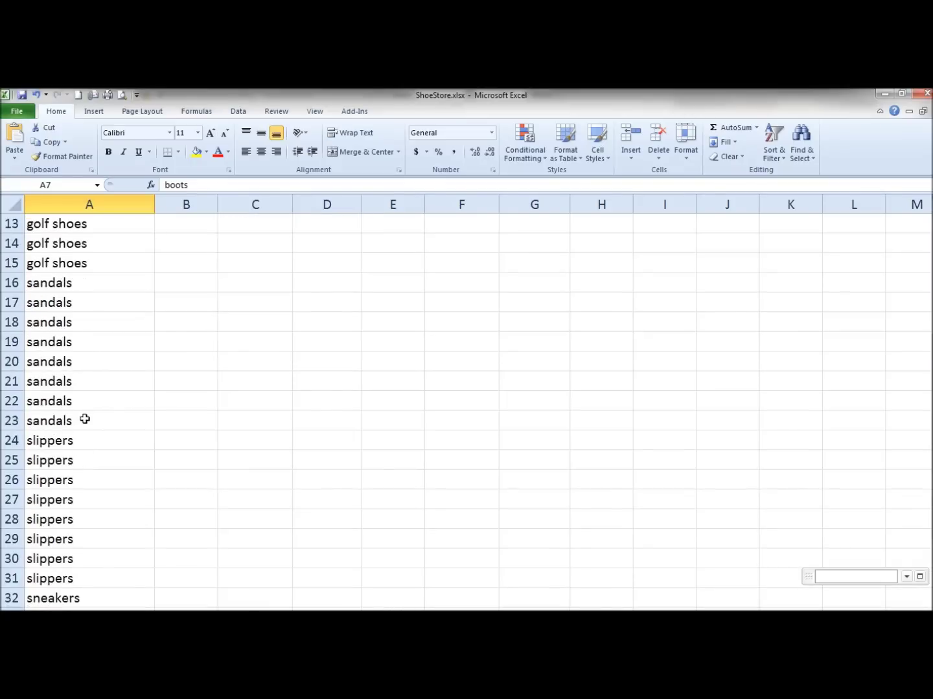
scroll(81, 408, down, 1)
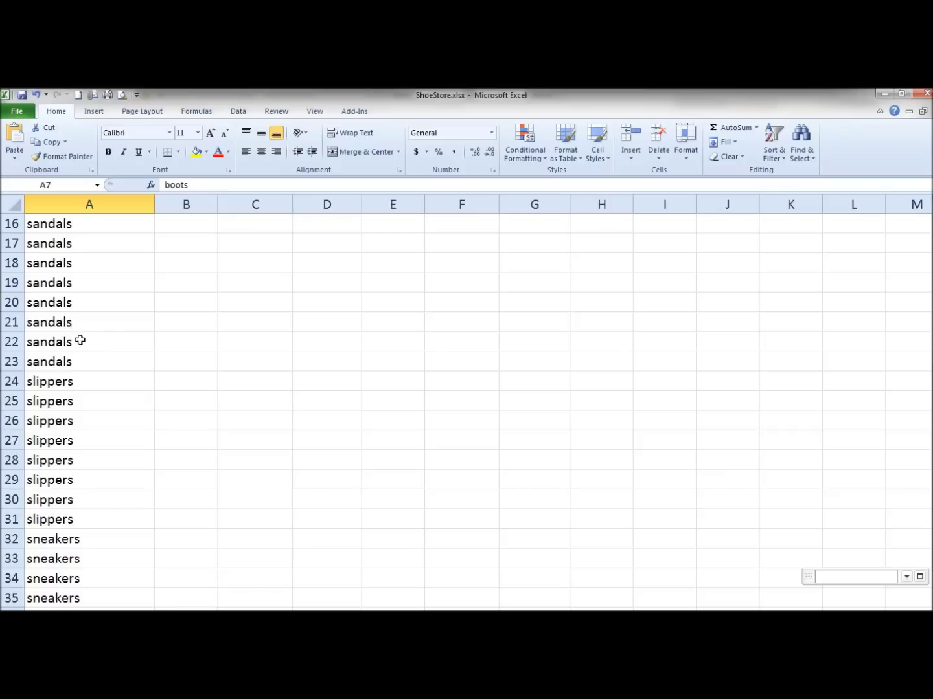
scroll(65, 325, down, 2)
scroll(65, 325, up, 3)
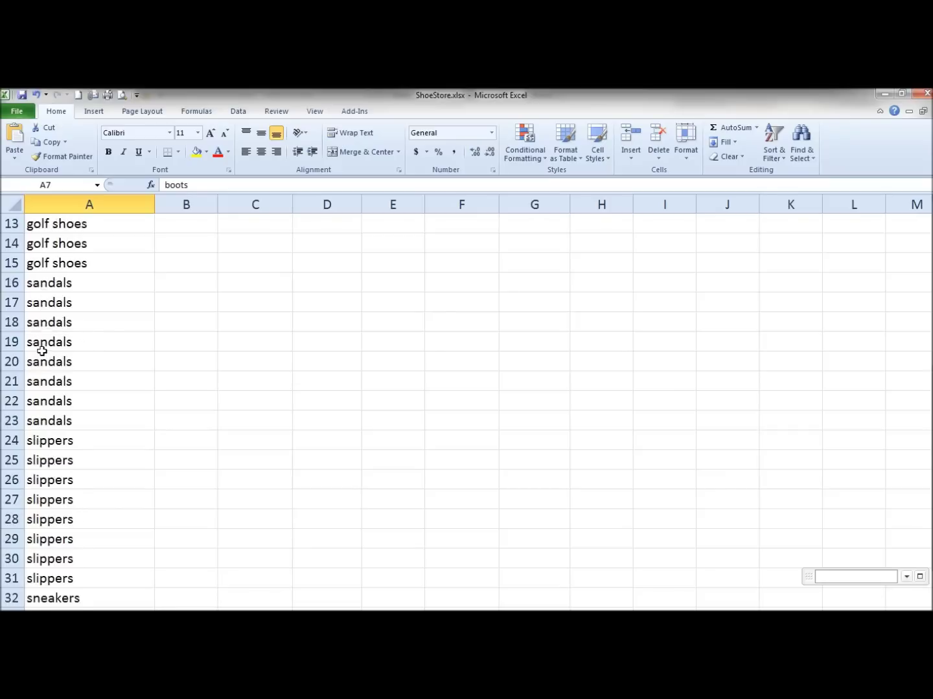
scroll(55, 342, up, 2)
scroll(55, 349, up, 2)
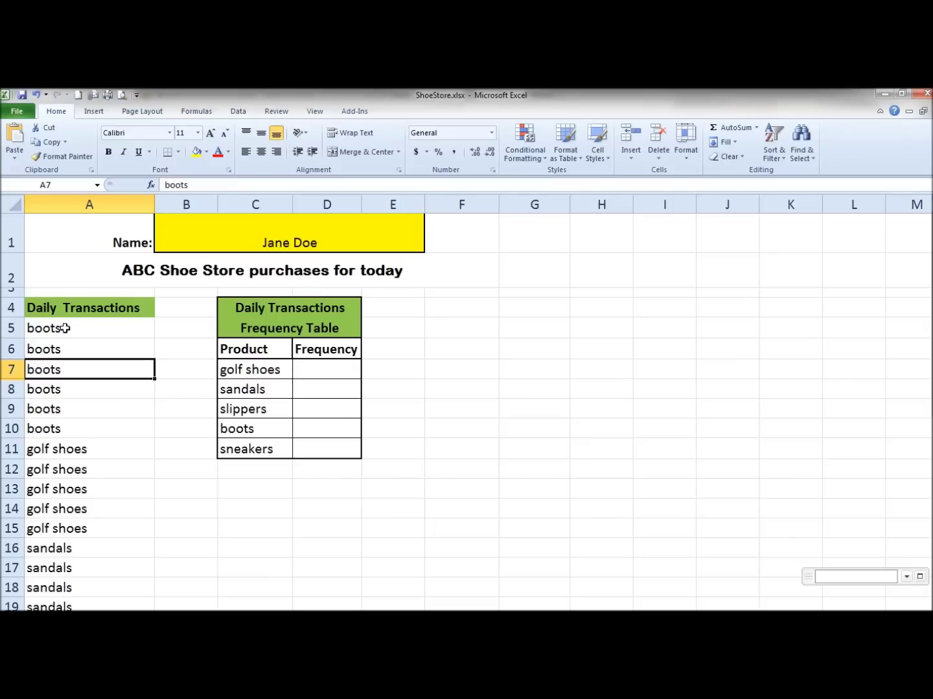
drag(65, 328, 78, 427)
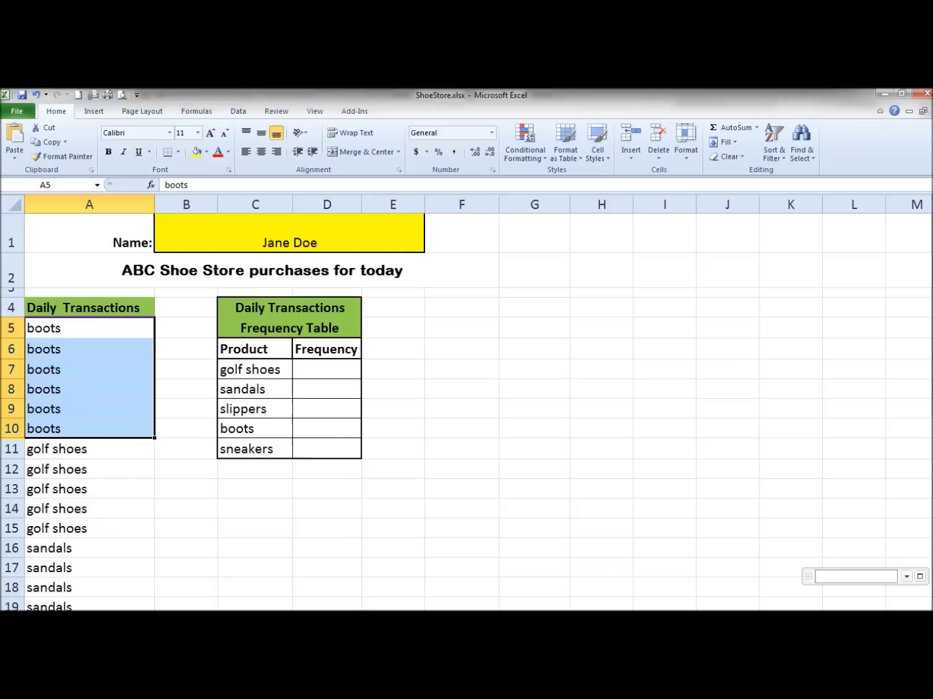
click(74, 386)
click(78, 329)
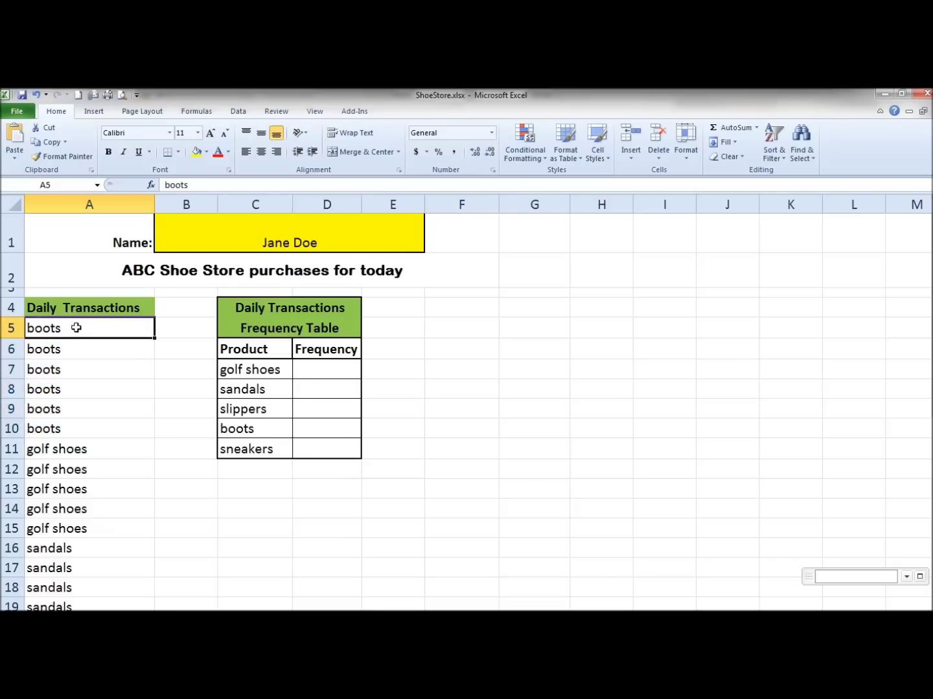
key(Down)
key(Down)
key(Down)
key(Down)
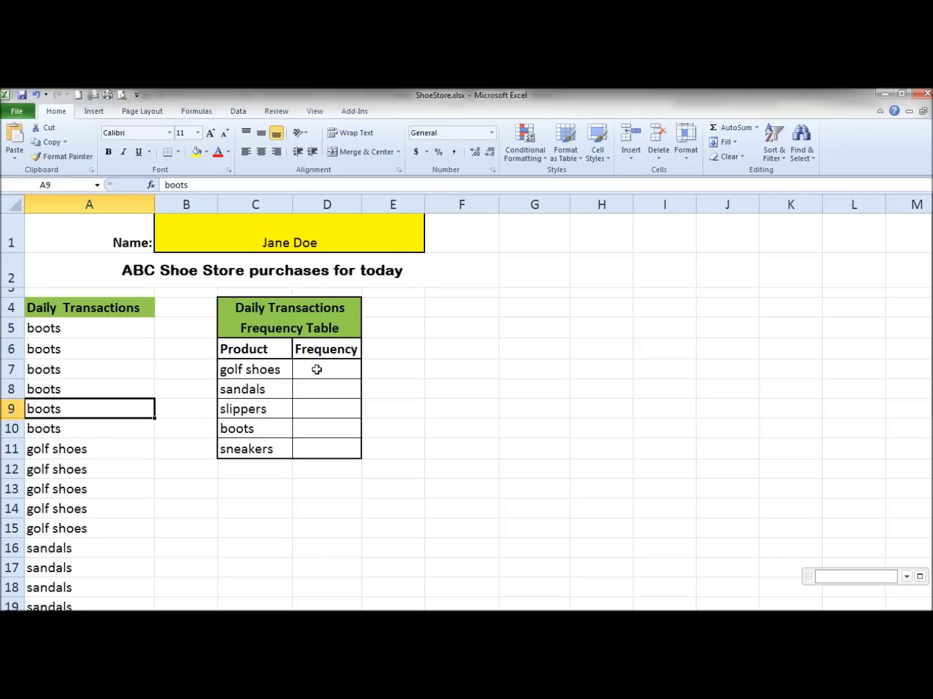
click(317, 369)
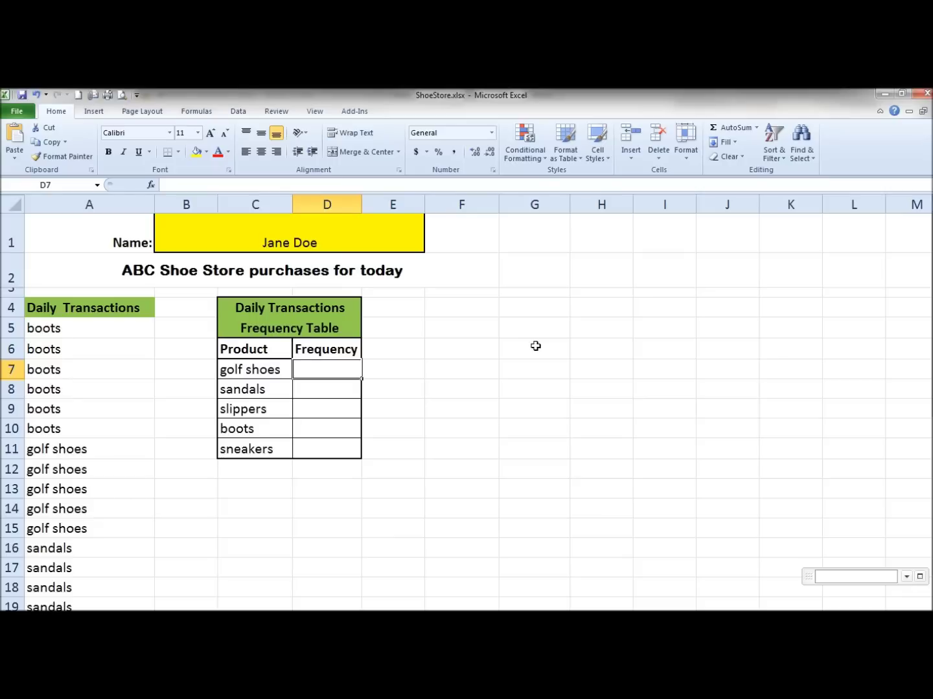
text(=)
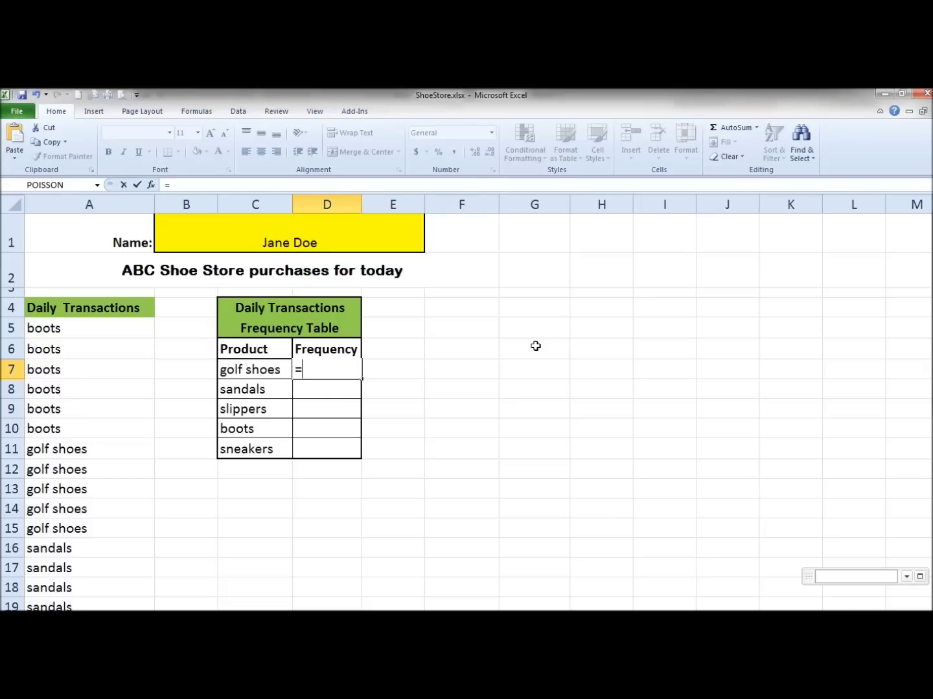
text(cou)
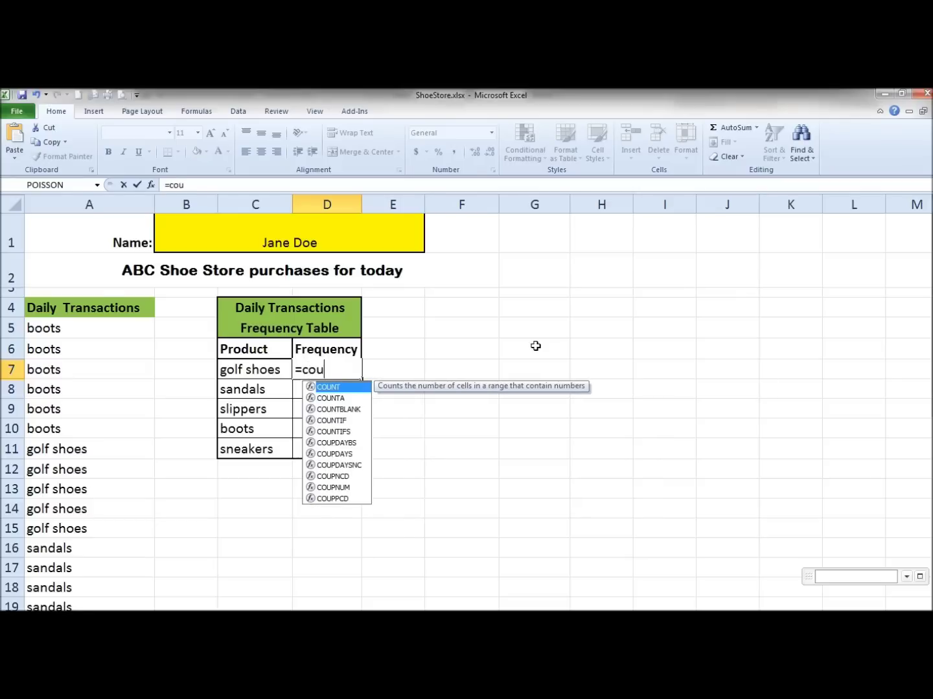
text(n)
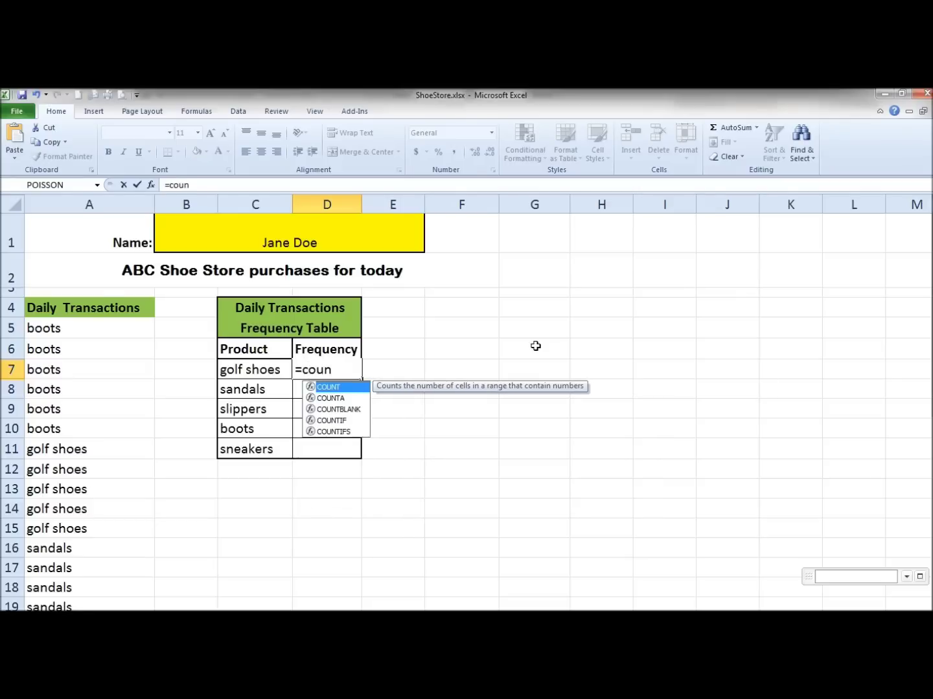
text(t)
text(if)
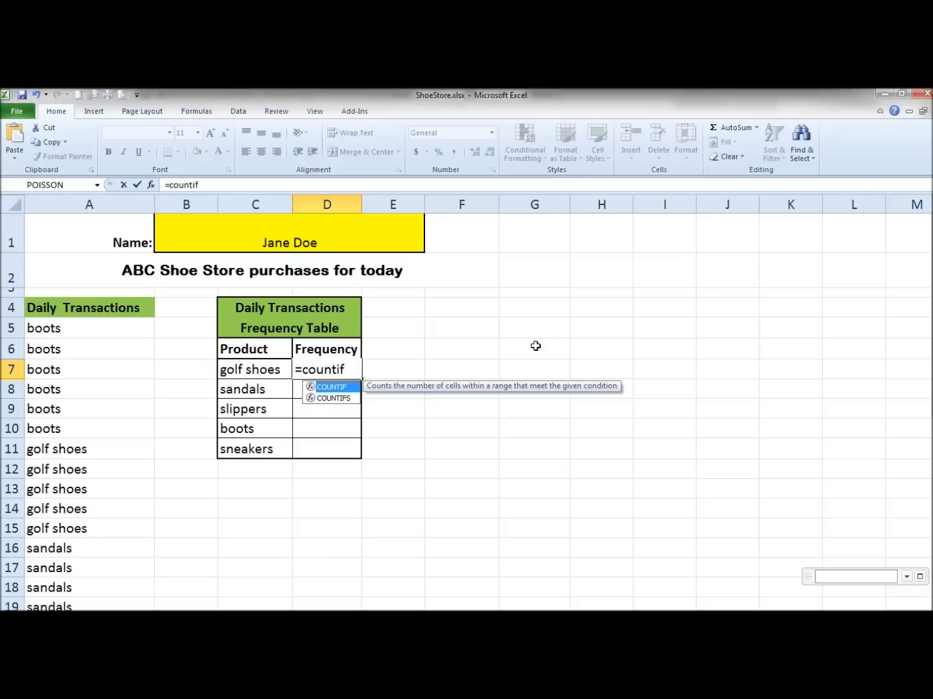
text(()
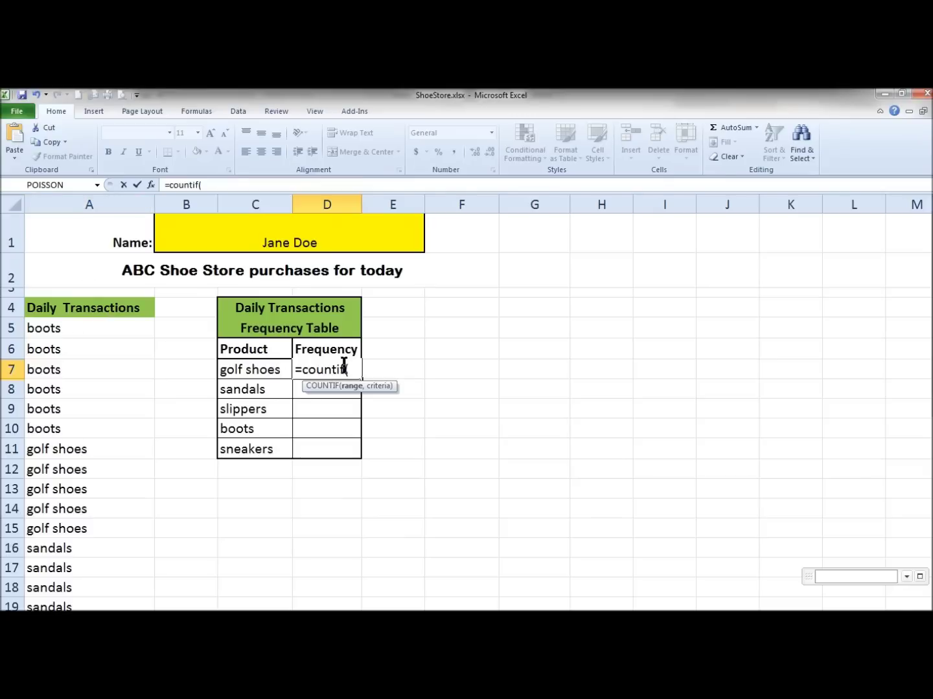
text(a5)
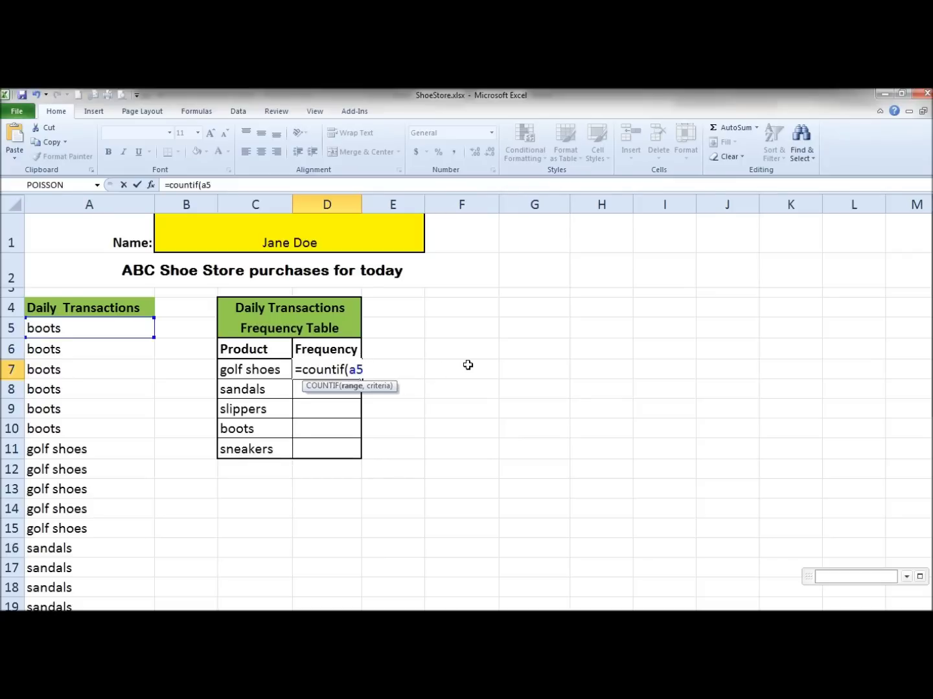
text(:)
text(a3)
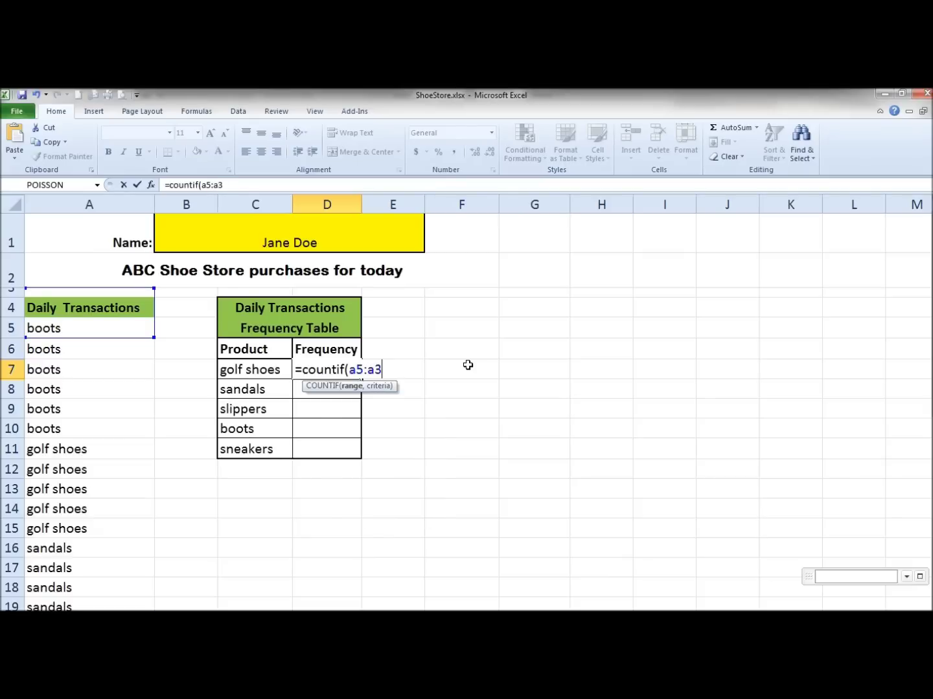
text(8)
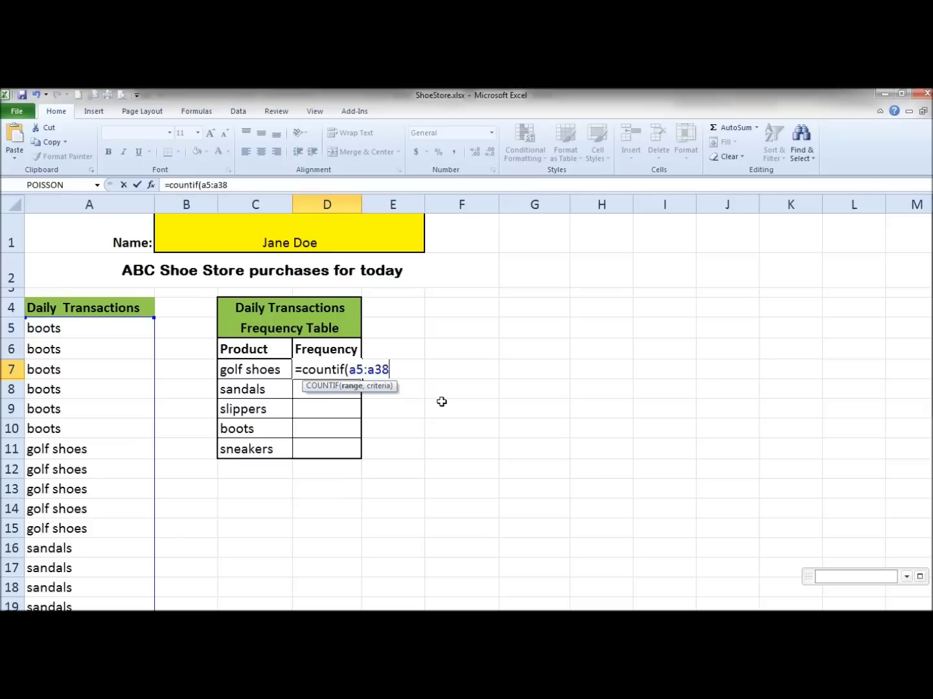
text(,)
Step: Enter =countif(a5:a38,C7) in D7, giving a golf shoes count of 5
click(281, 369)
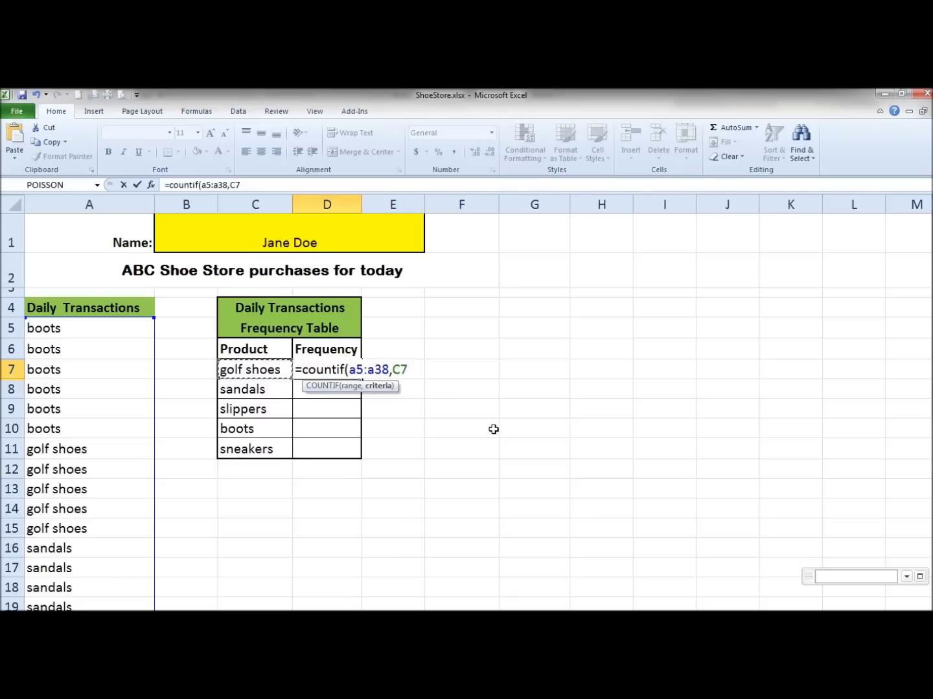
text())
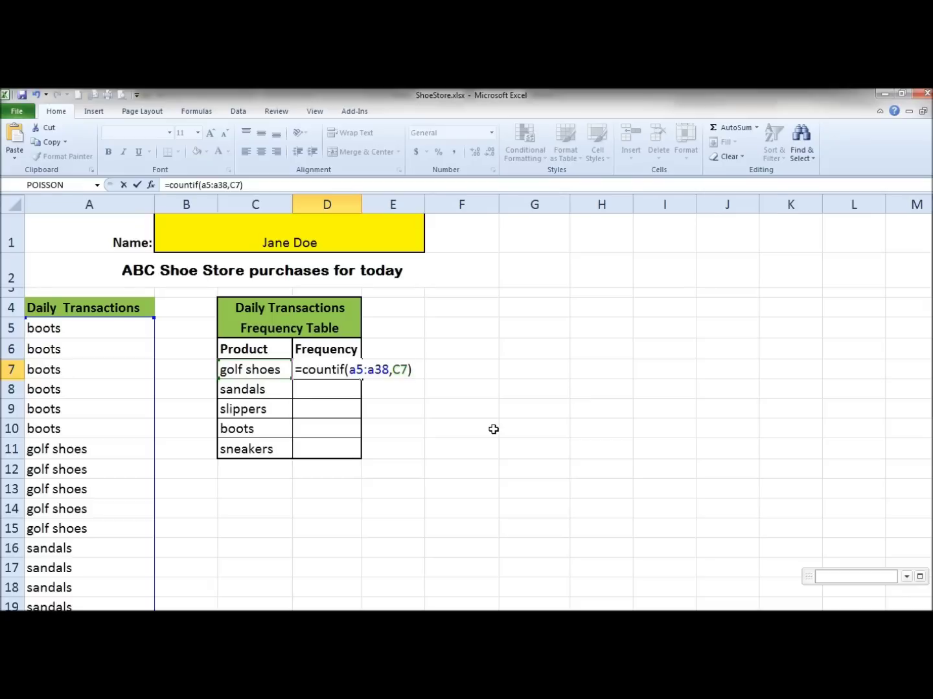
key(Return)
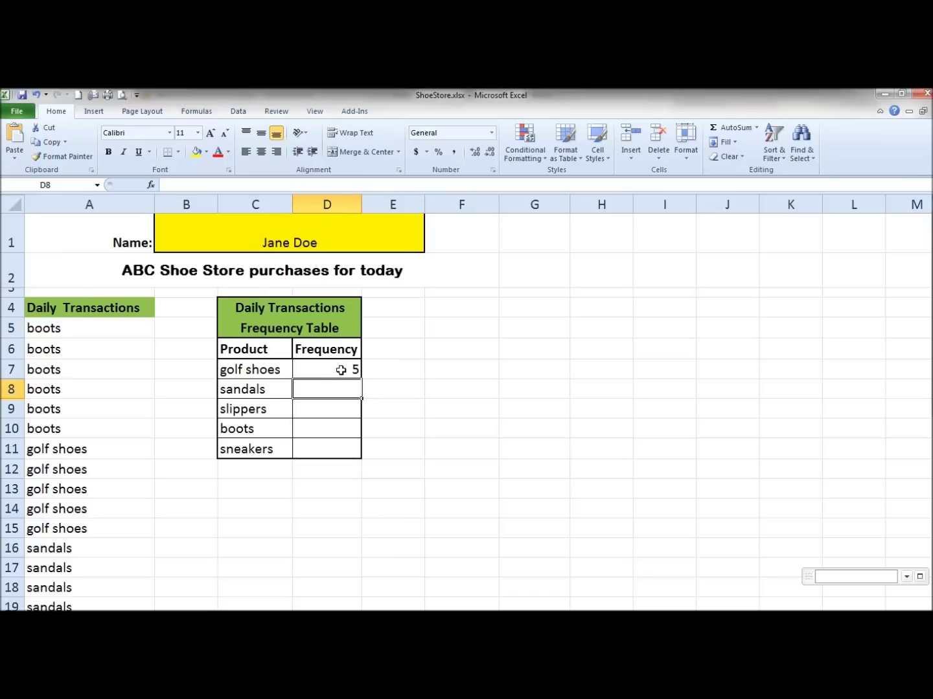
click(78, 449)
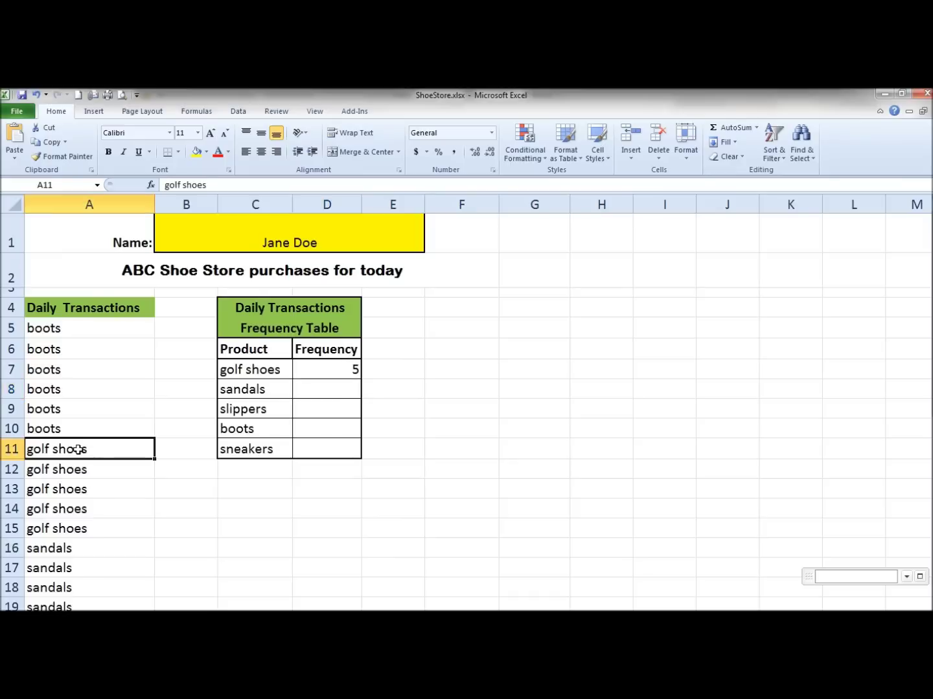
drag(77, 450, 68, 527)
click(64, 451)
click(68, 491)
click(73, 529)
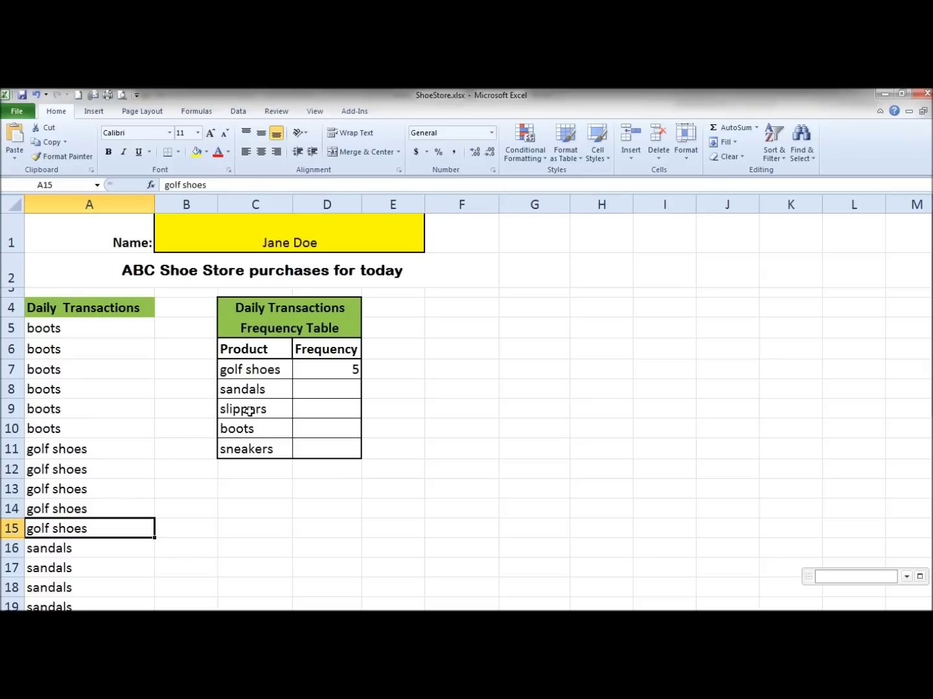
click(64, 430)
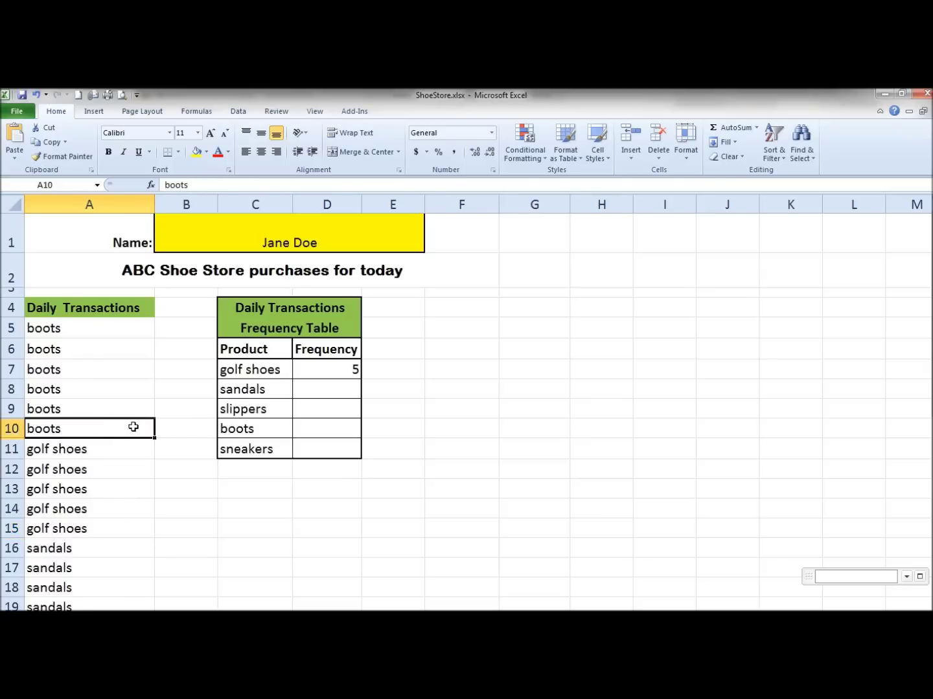
text(gol)
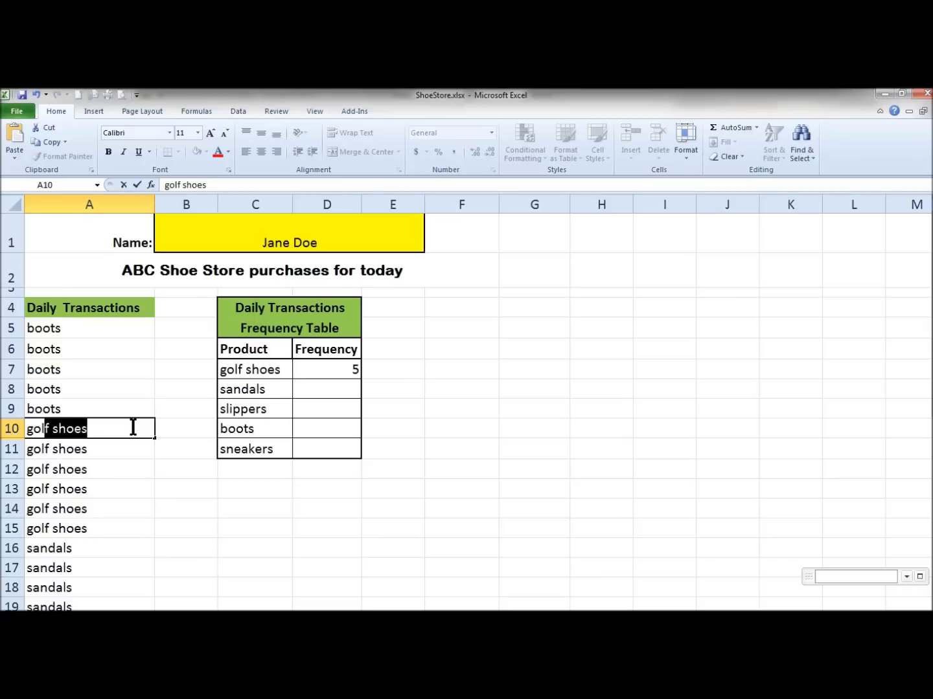
text(f shoes)
key(Return)
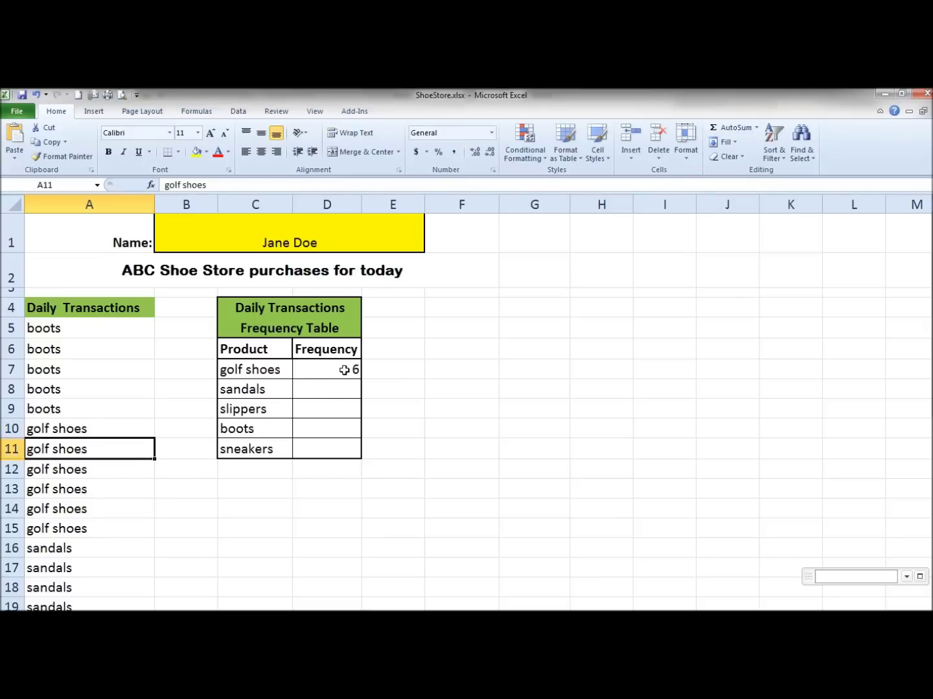
click(343, 370)
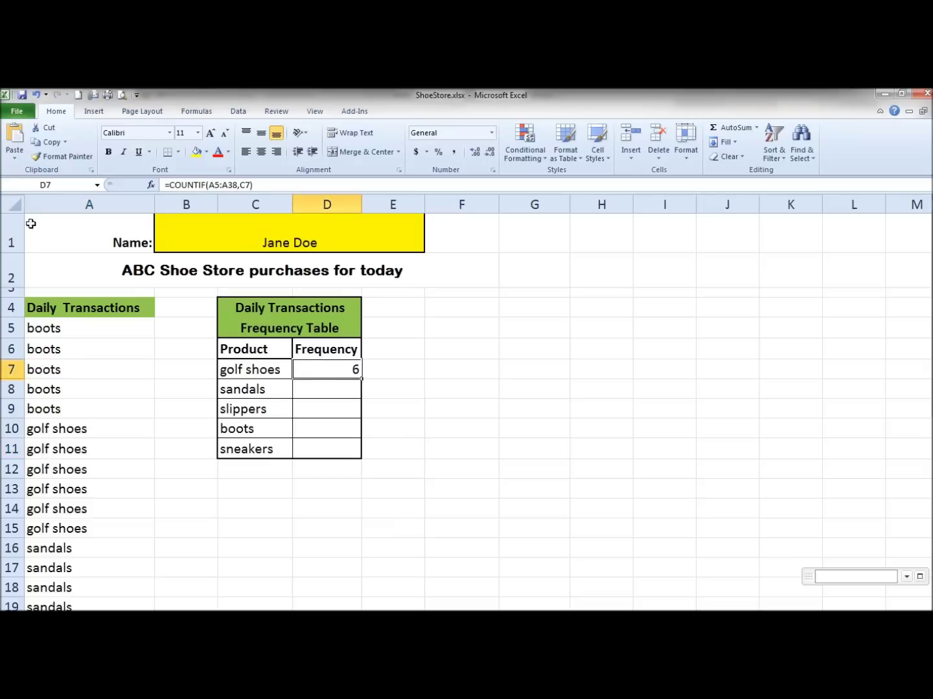
click(35, 94)
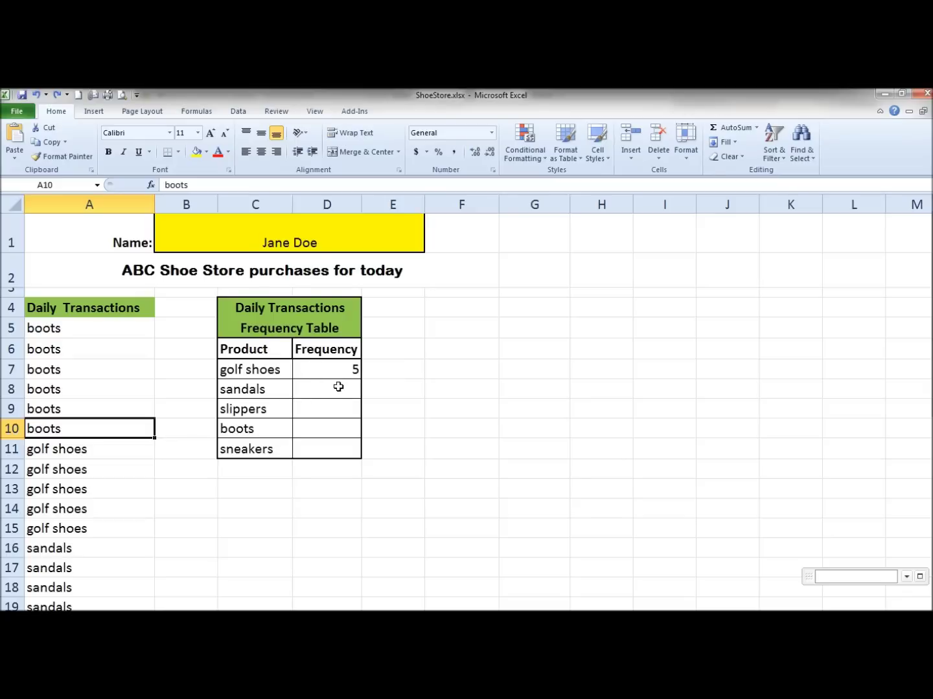
Step: Fill the COUNTIF with locked range $A$5:$A$38 down to D11, giving 5, 8, 8, 6, 7
click(337, 392)
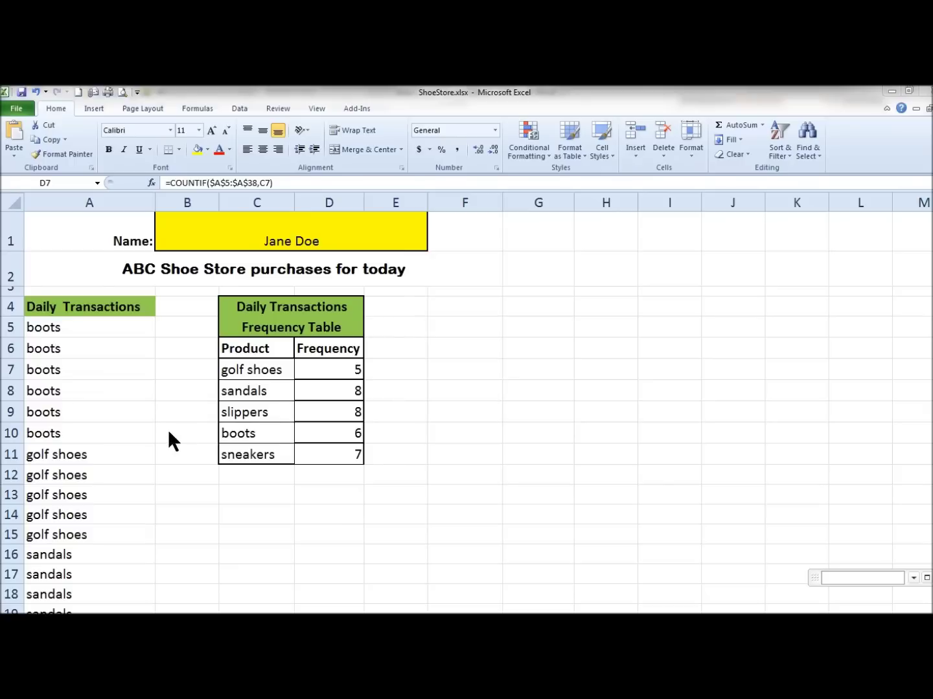
click(257, 349)
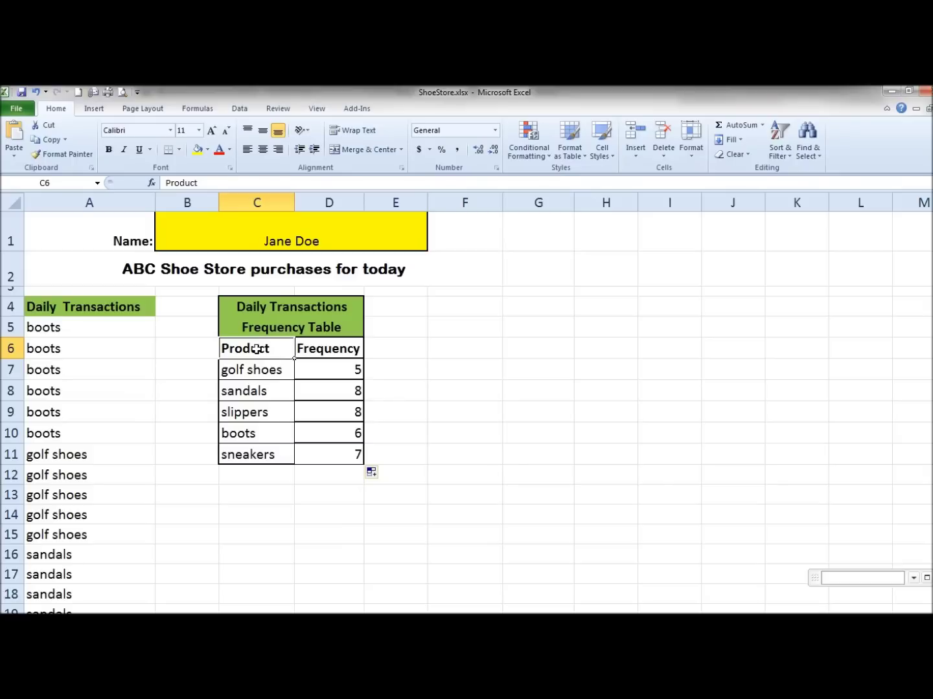
Step: Insert a 2-D column chart from the Product and Frequency table C6:D11
drag(256, 347, 312, 361)
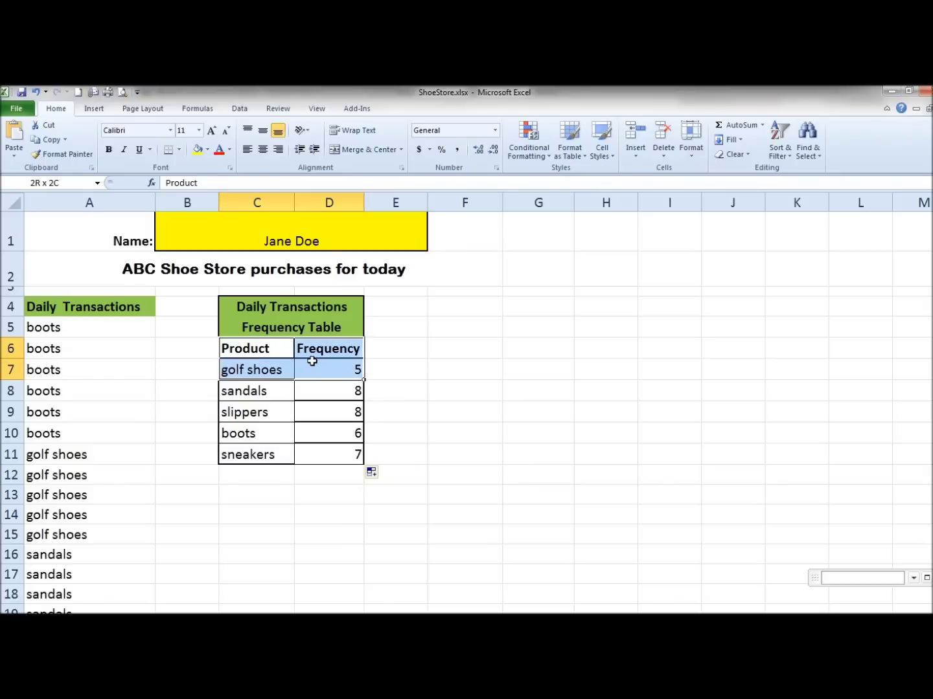
drag(250, 349, 331, 455)
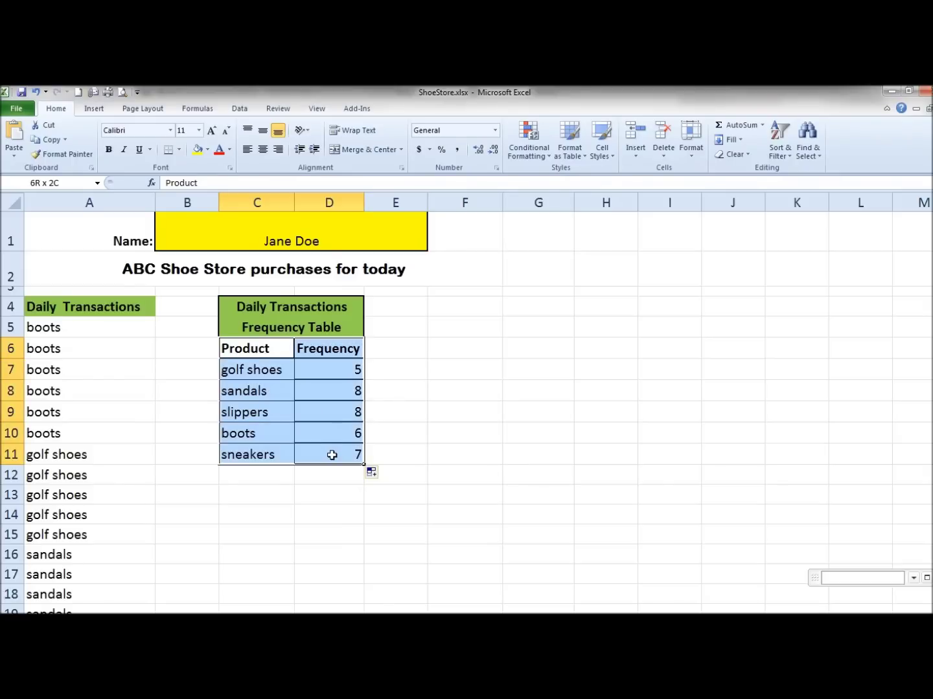
drag(332, 454, 331, 455)
click(101, 111)
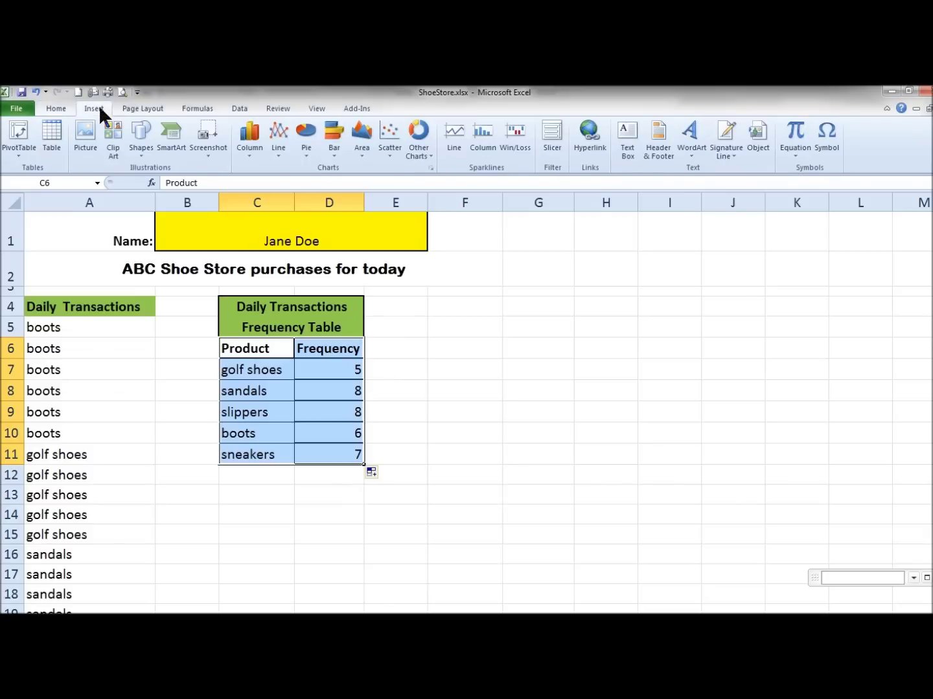
click(252, 154)
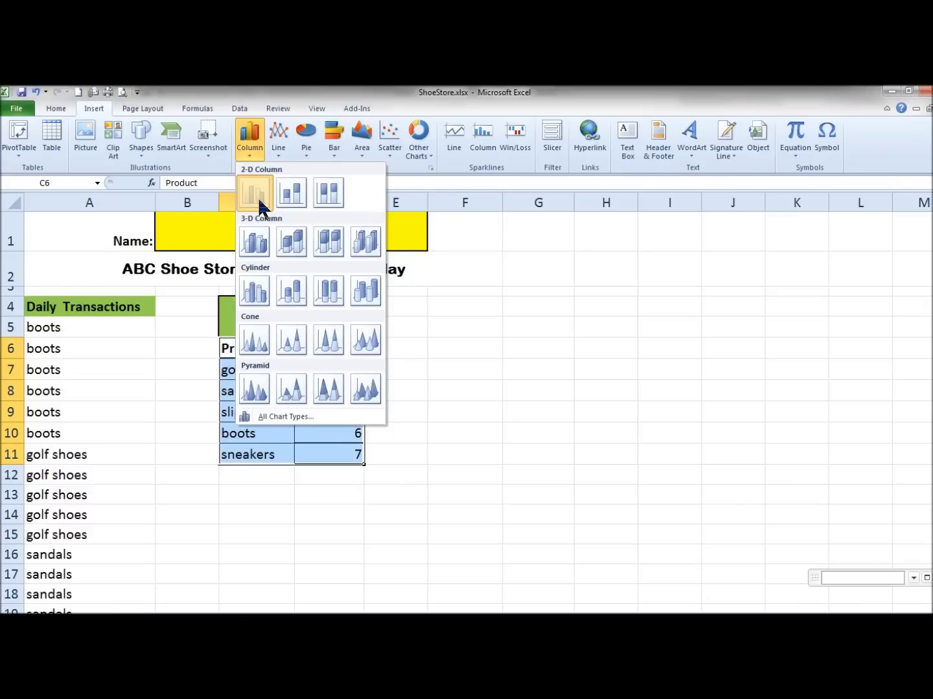
click(259, 202)
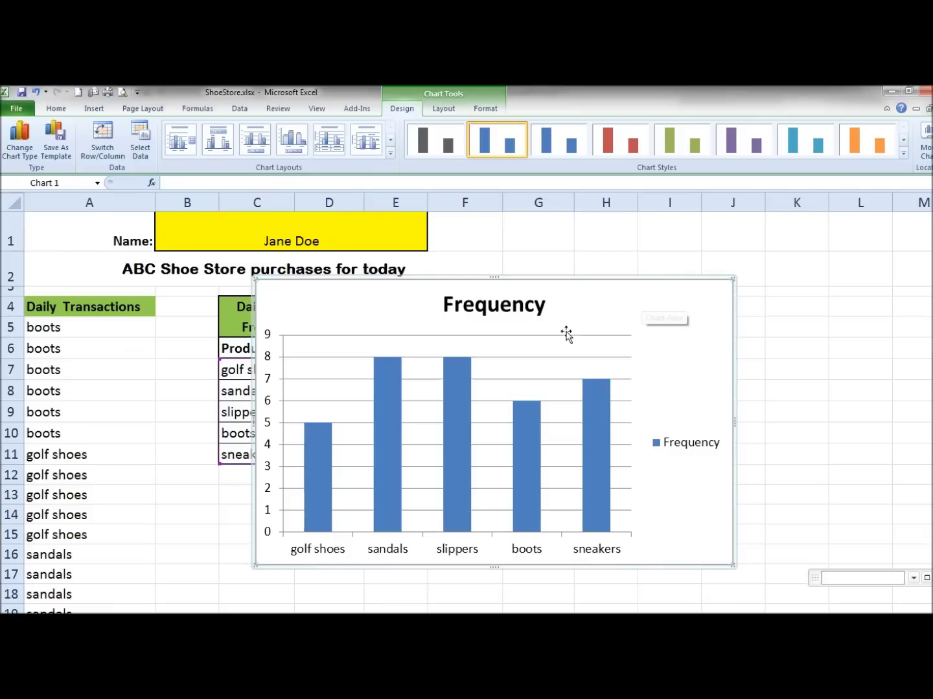
Step: Inspect the Frequency chart's title, legend, whole bar series and single slippers bar
click(509, 307)
click(292, 377)
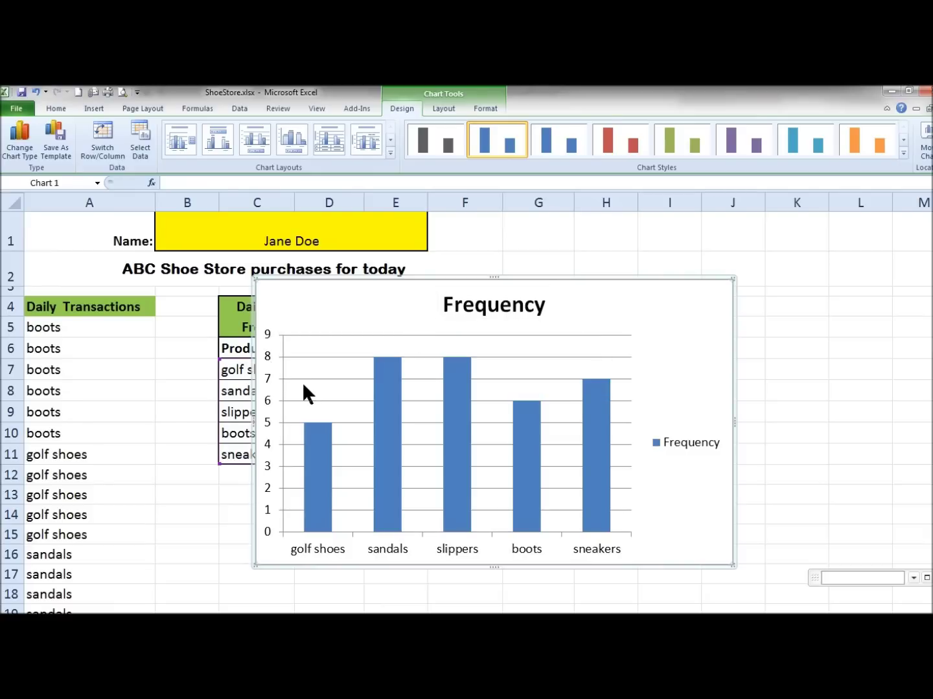
click(685, 438)
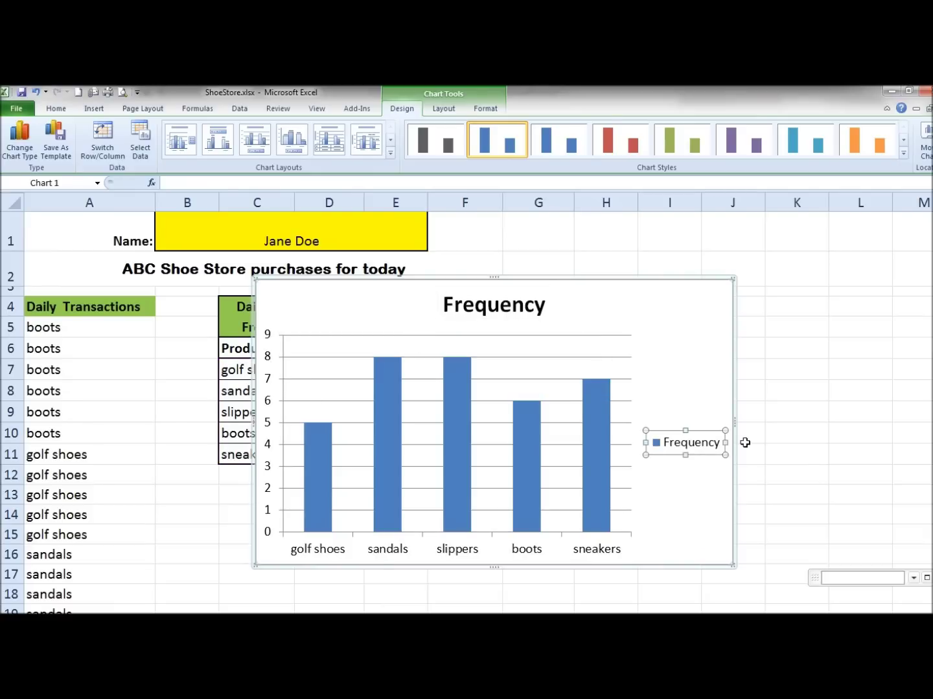
click(496, 306)
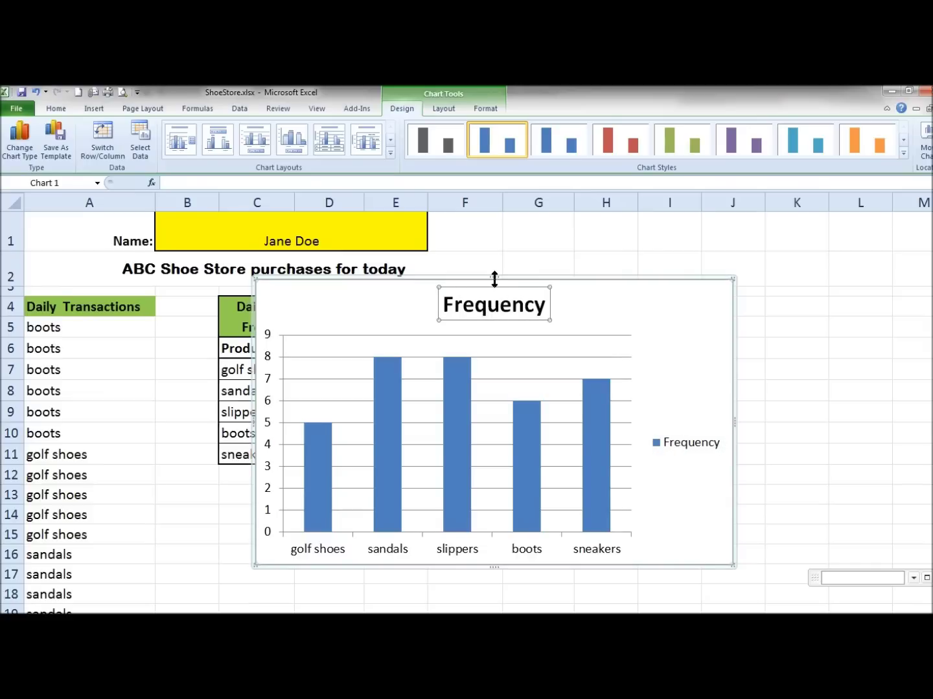
click(387, 397)
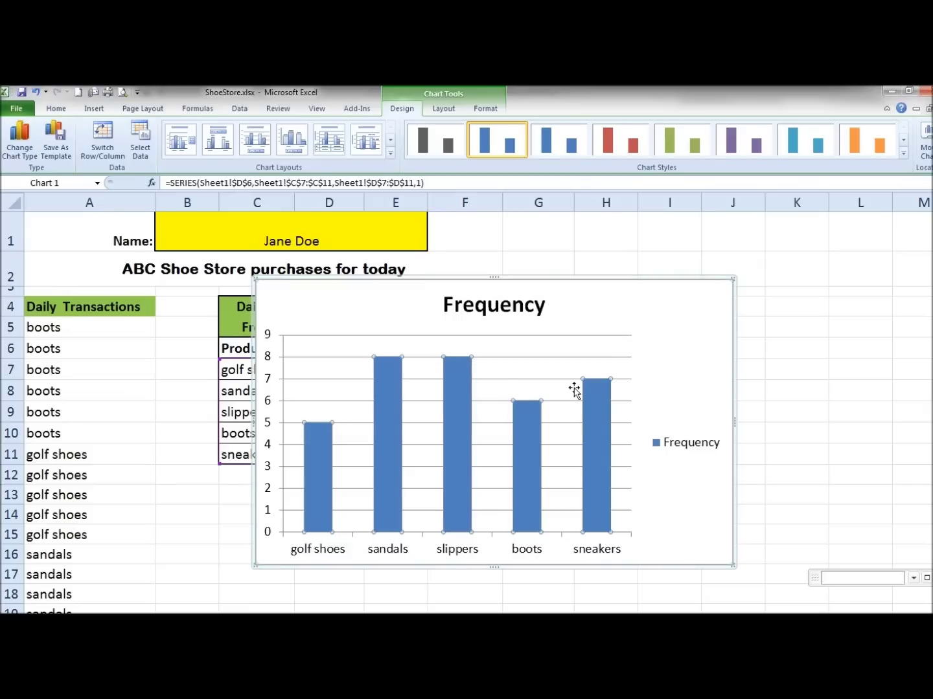
click(460, 407)
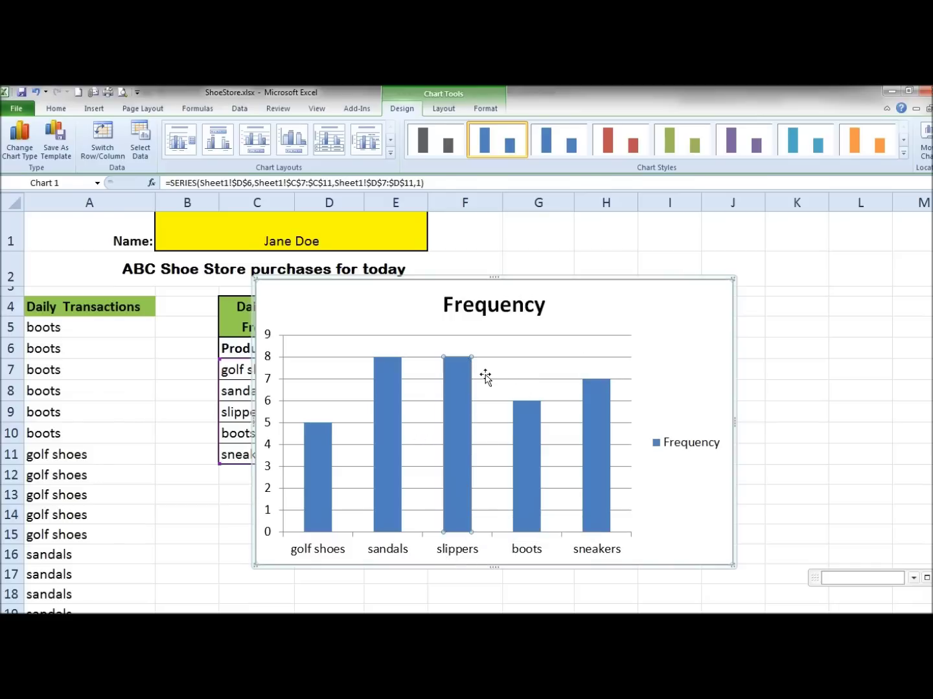
click(706, 305)
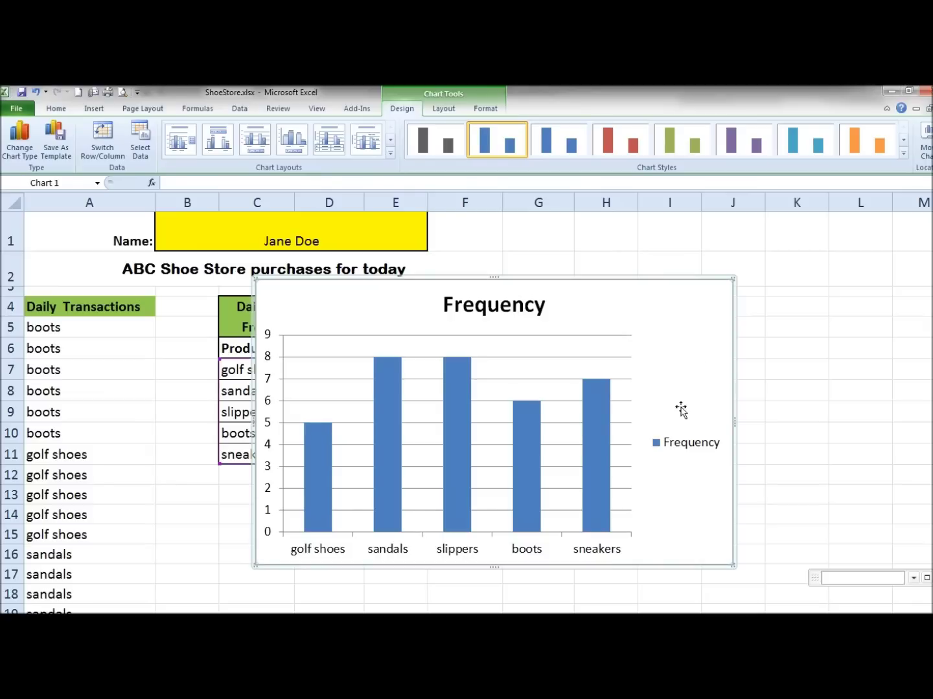
click(460, 371)
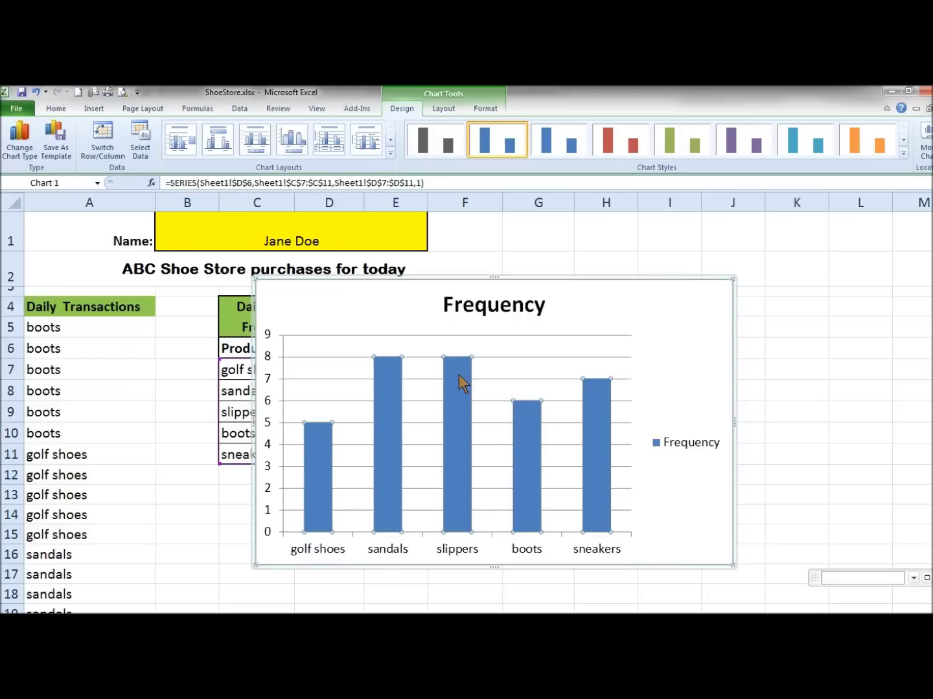
mouse_move(457, 408)
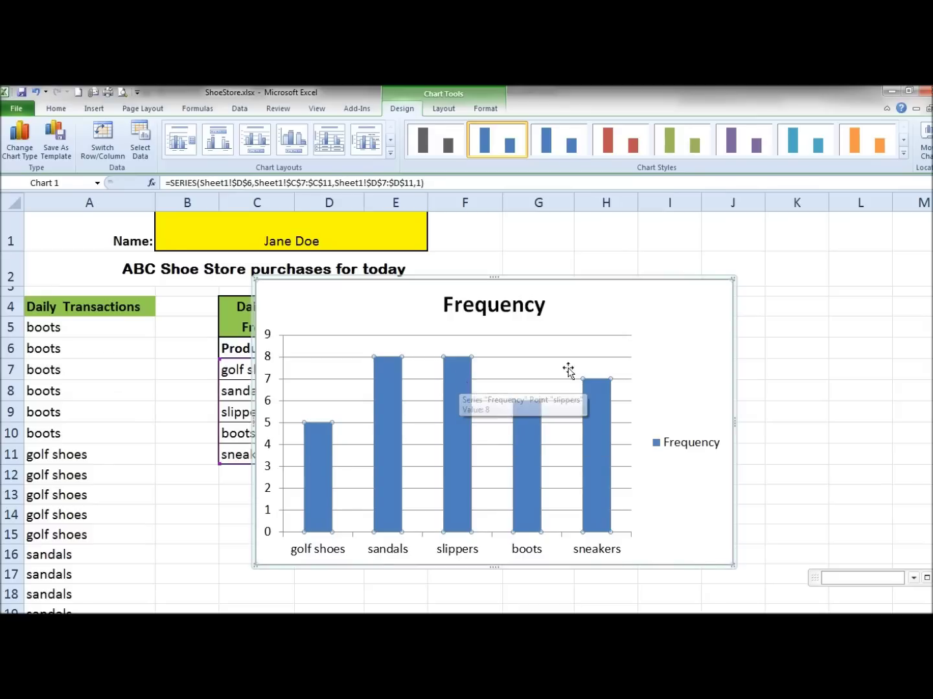
right_click(460, 376)
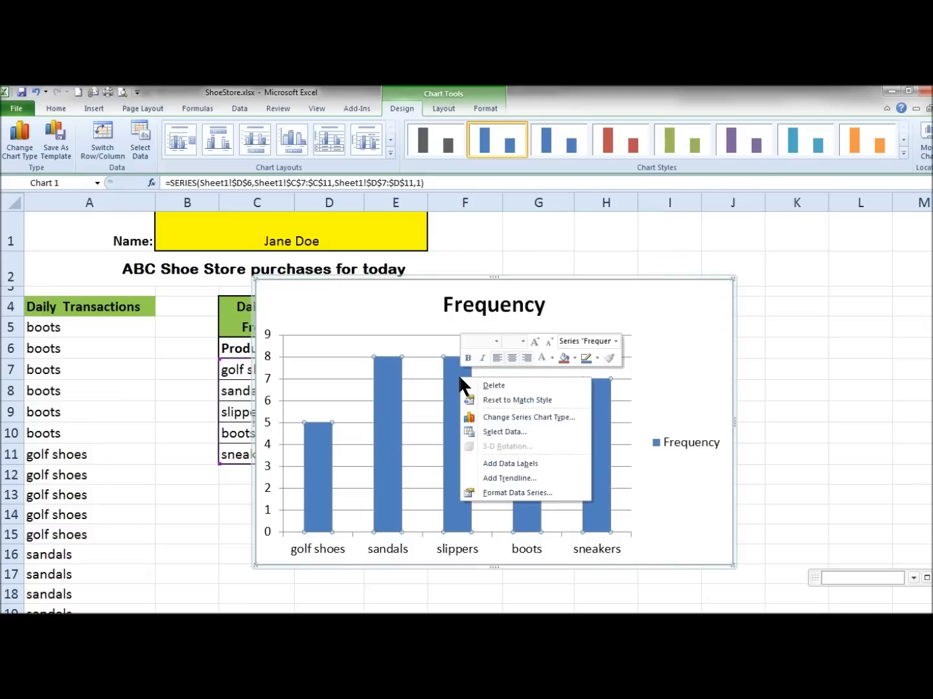
Step: Turn on 'Vary colors by point' for the bar series so each bar differs
click(499, 494)
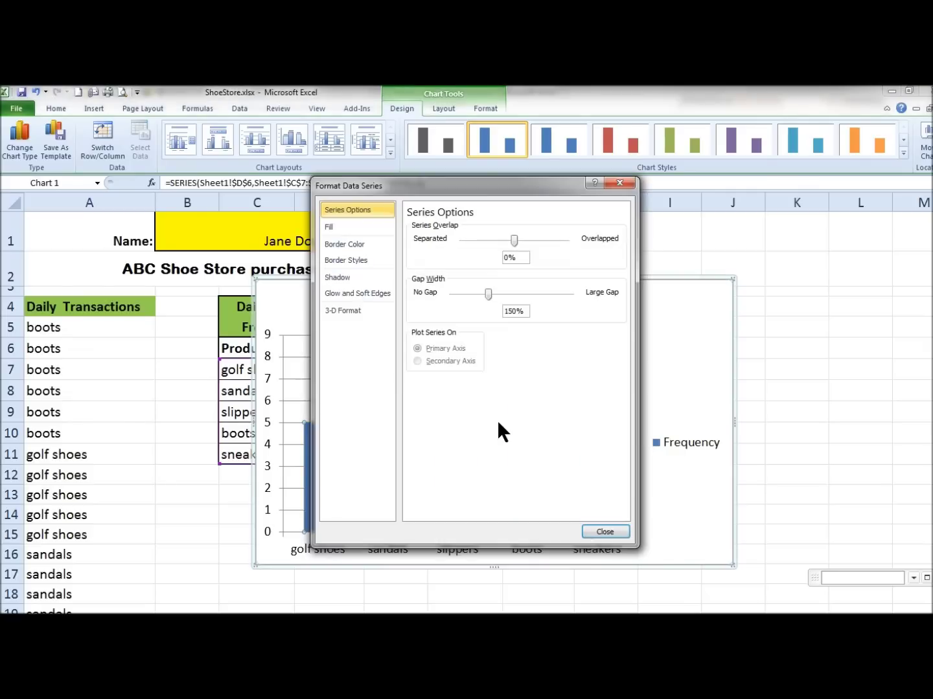
mouse_move(445, 185)
mouse_down()
mouse_move(340, 161)
mouse_move(359, 150)
mouse_up()
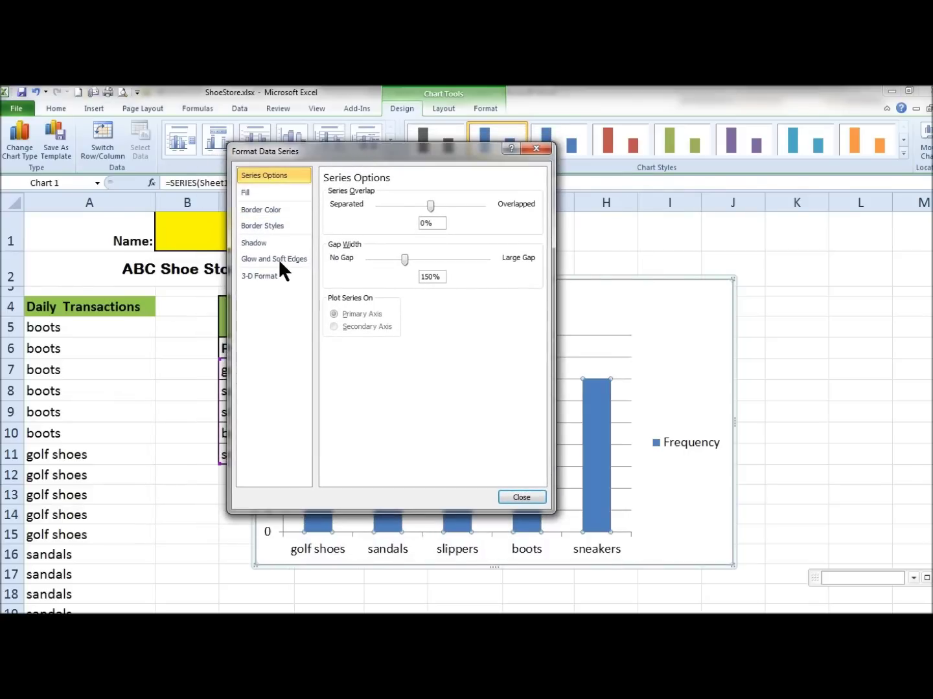
click(244, 193)
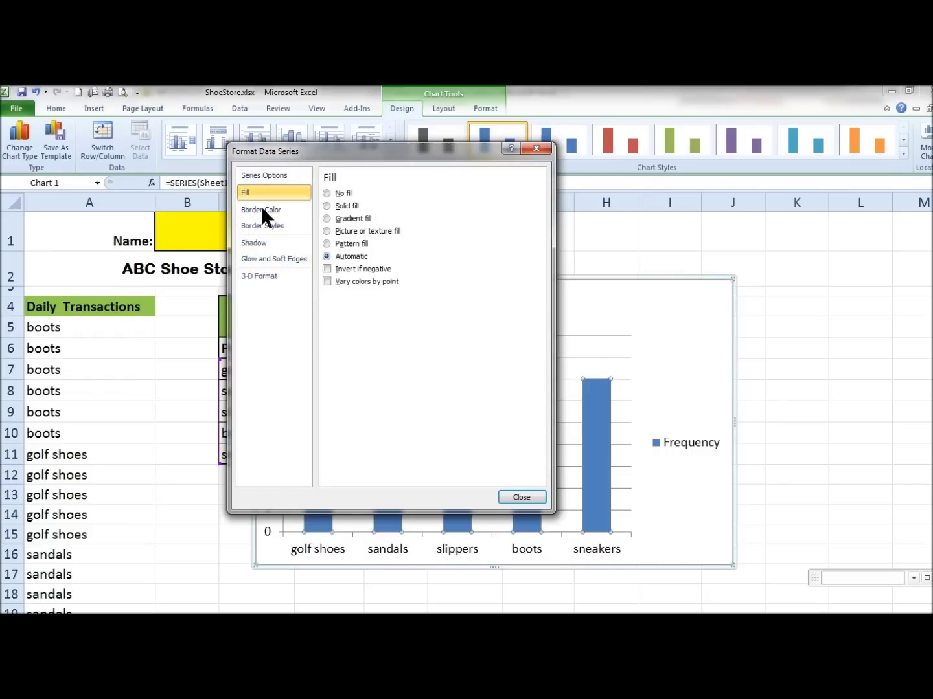
click(327, 281)
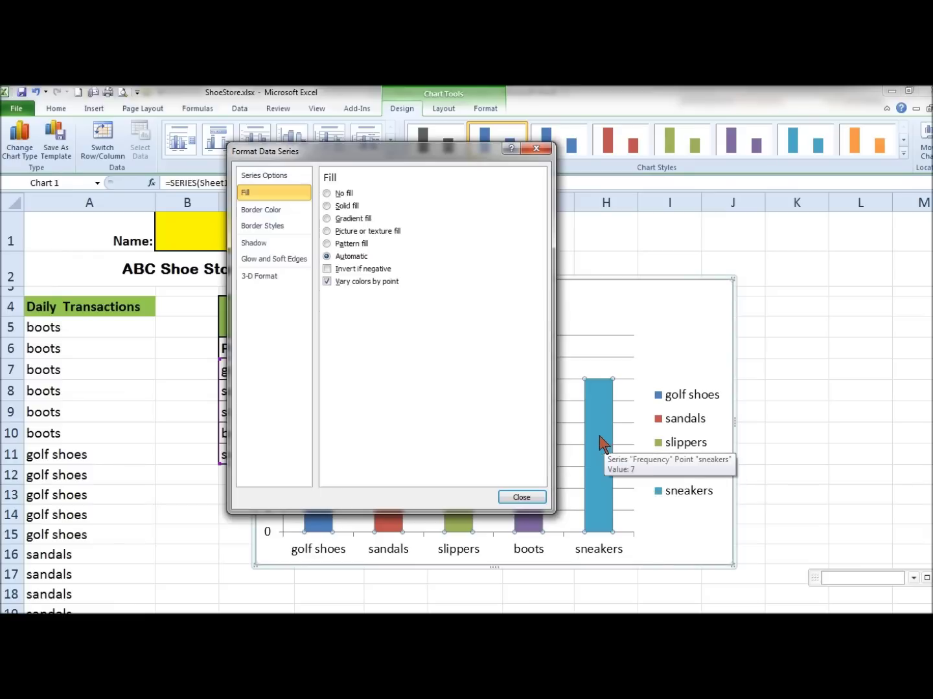
click(522, 498)
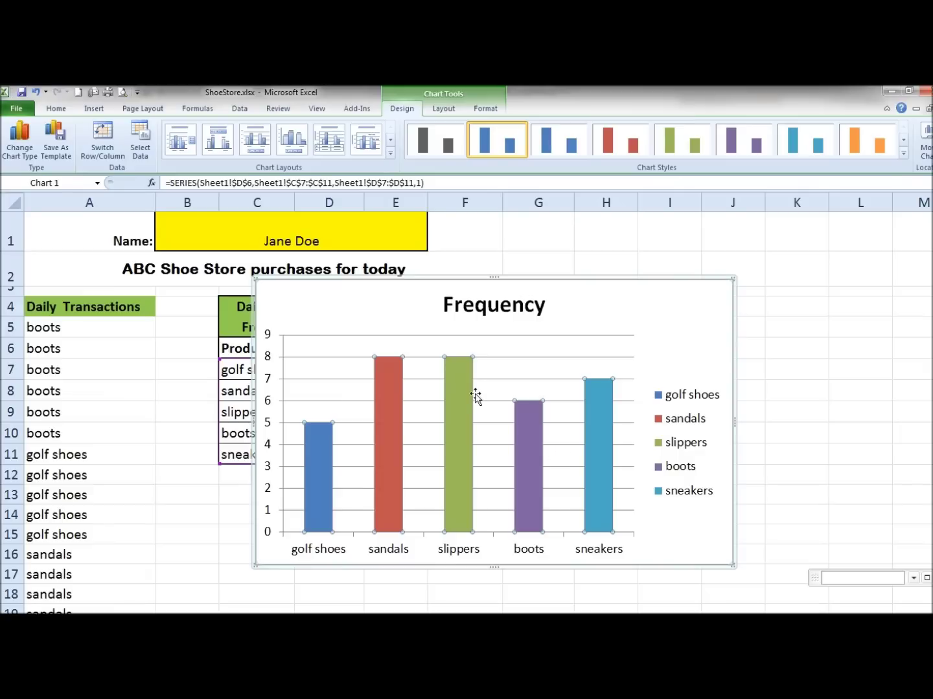
mouse_move(458, 438)
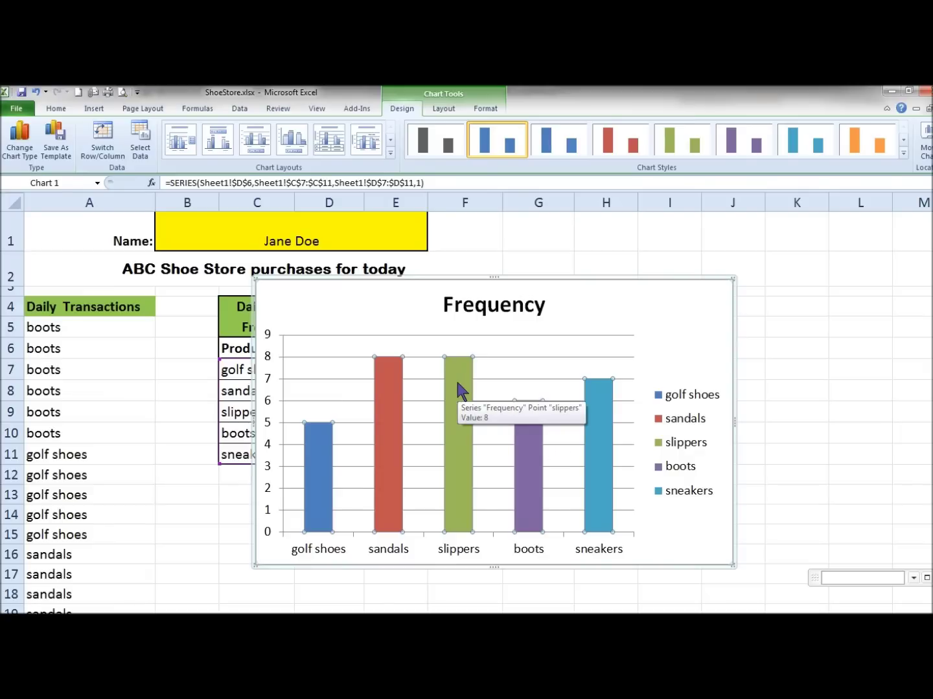
Step: Set the bar series Gap Width to No Gap (0%)
right_click(459, 387)
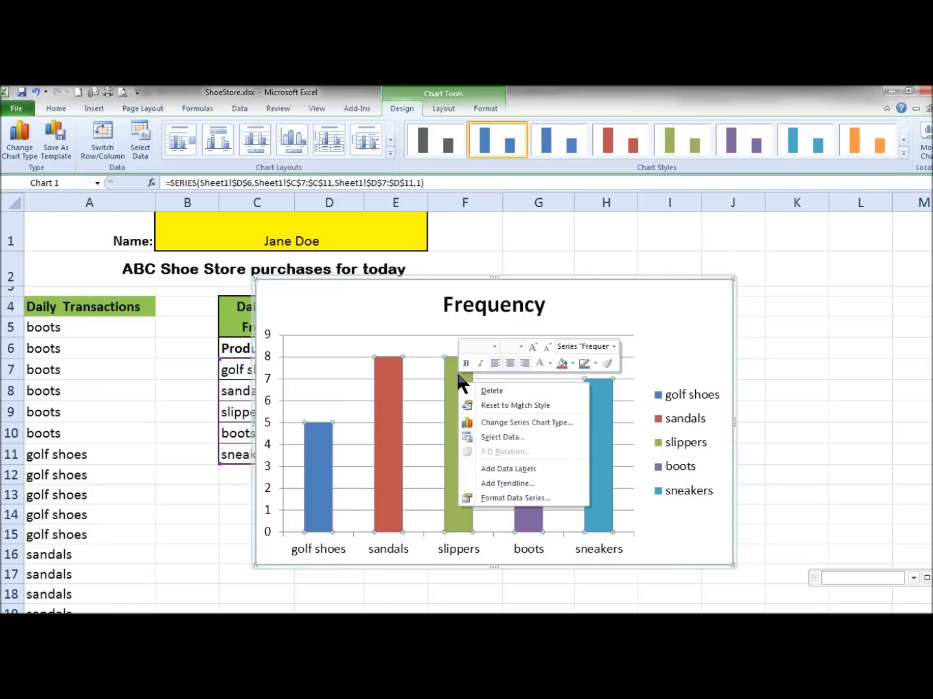
click(497, 499)
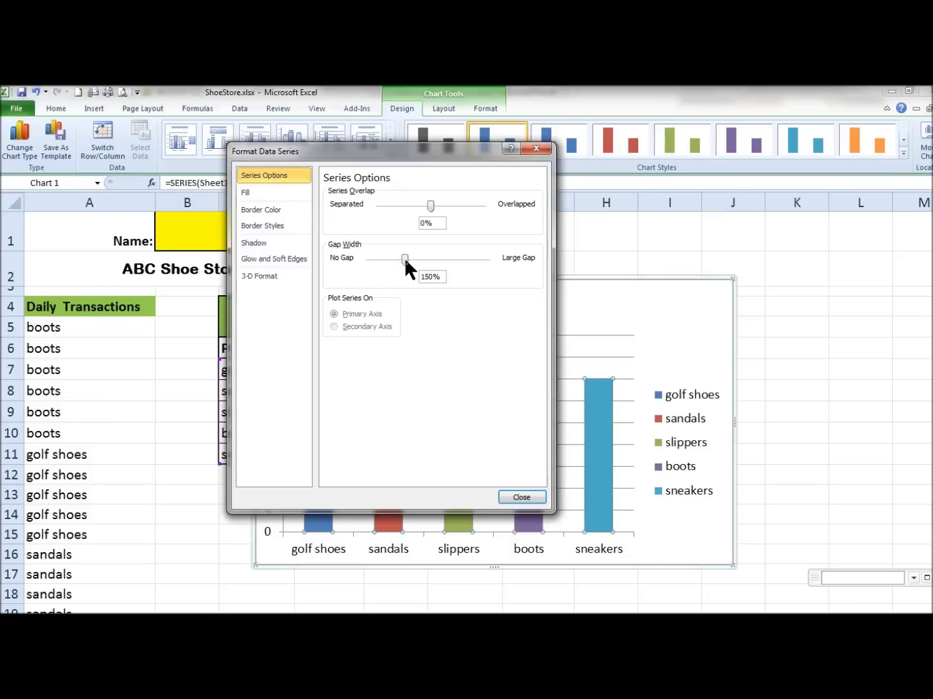
drag(405, 257, 352, 256)
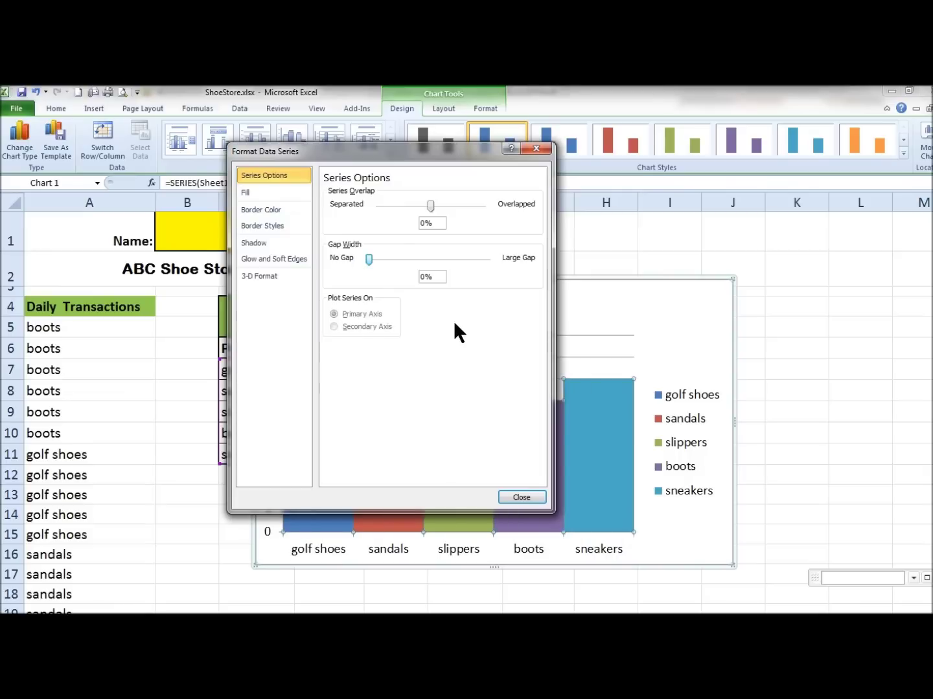
mouse_move(598, 502)
click(514, 500)
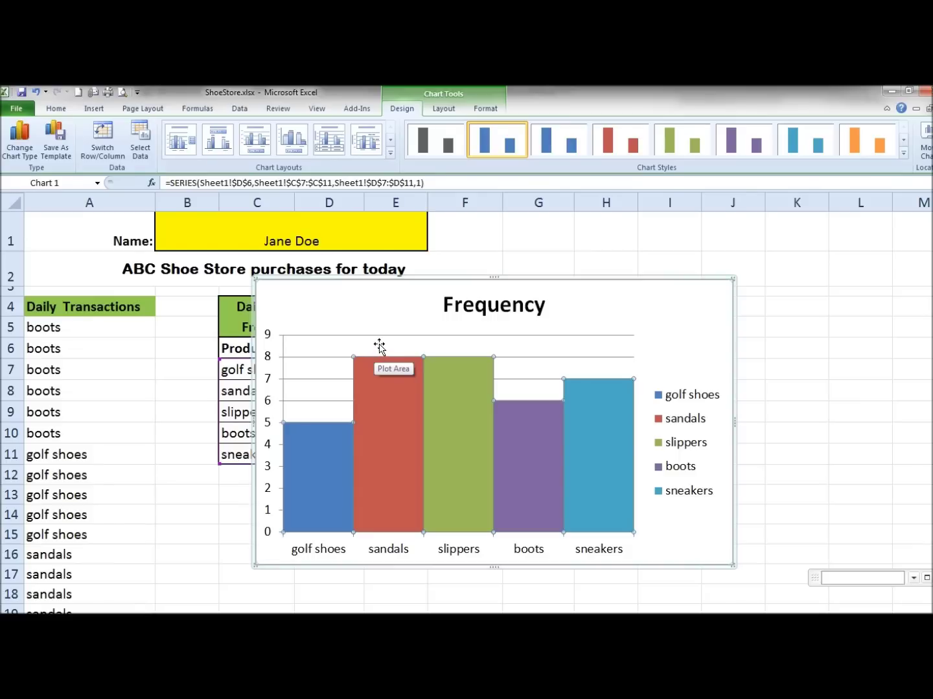
mouse_move(377, 371)
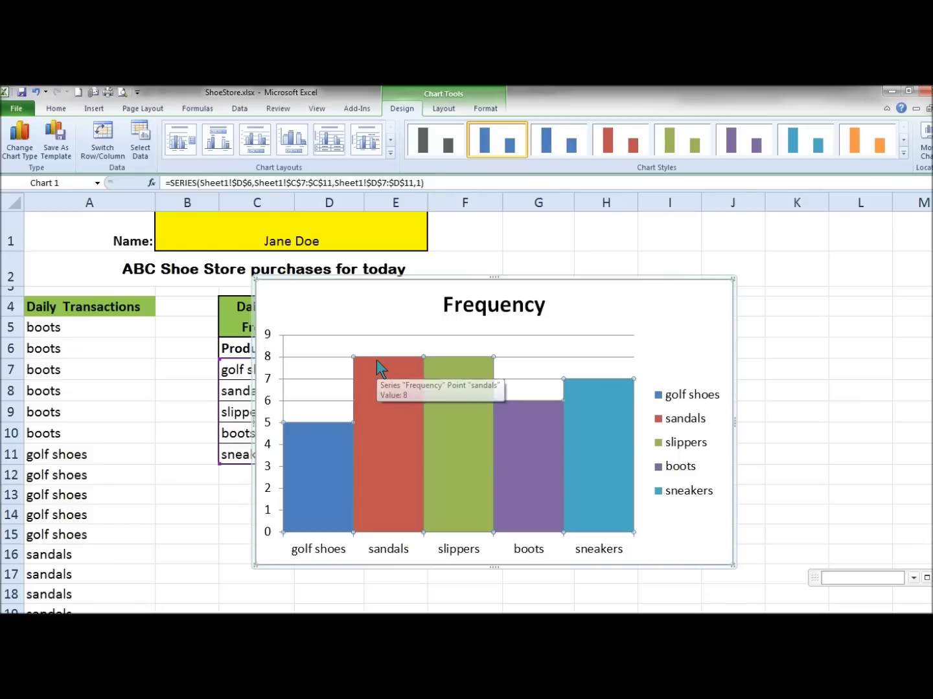
scroll(377, 373, down, 2)
scroll(377, 373, up, 1)
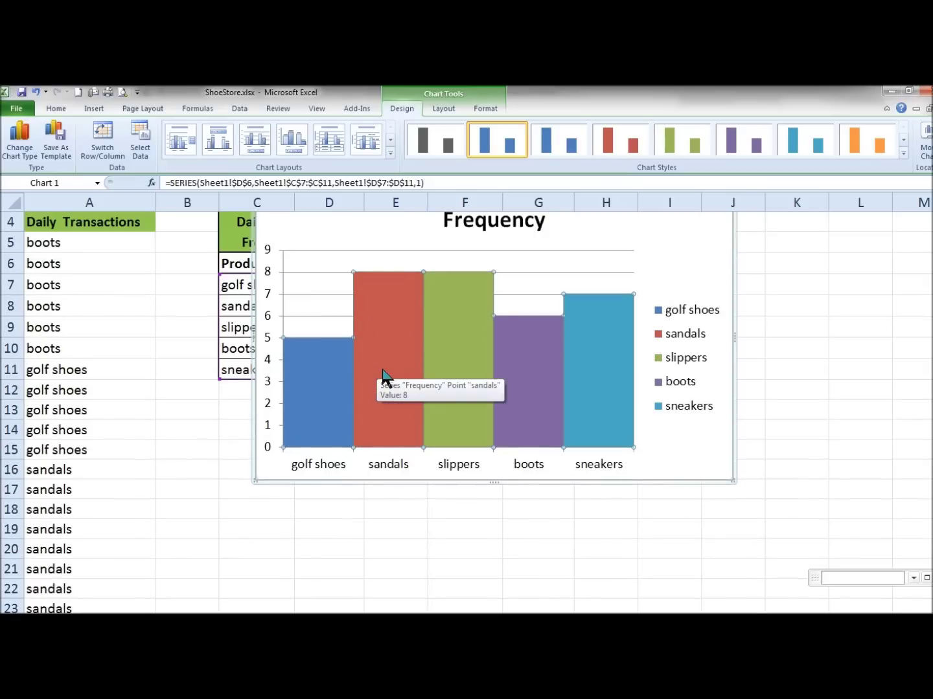
Step: Drag the Frequency chart down beneath the Daily Transactions frequency table
click(251, 256)
drag(248, 322, 220, 459)
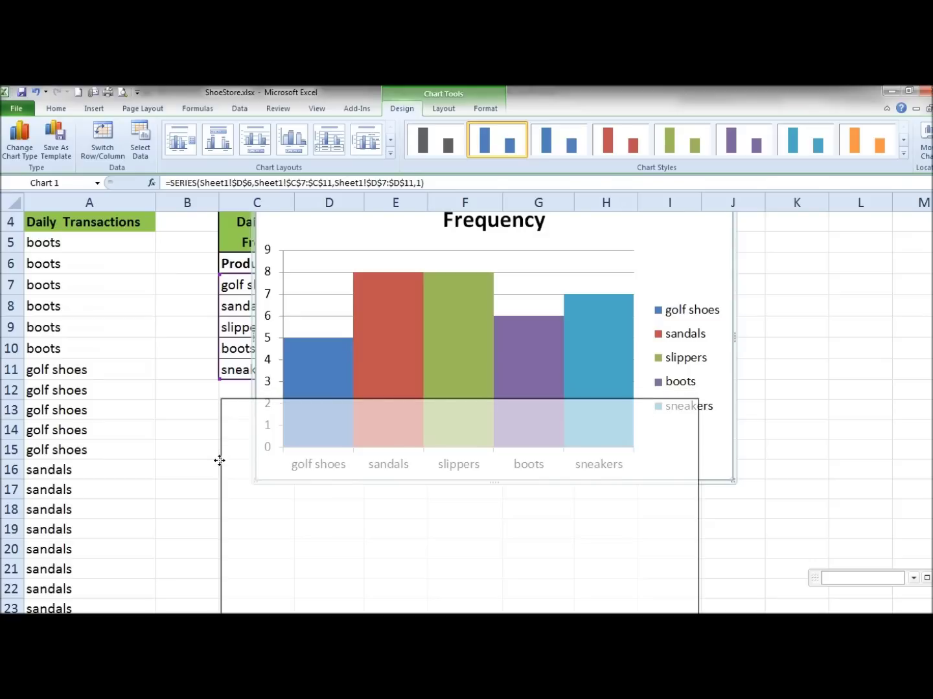
drag(220, 459, 220, 461)
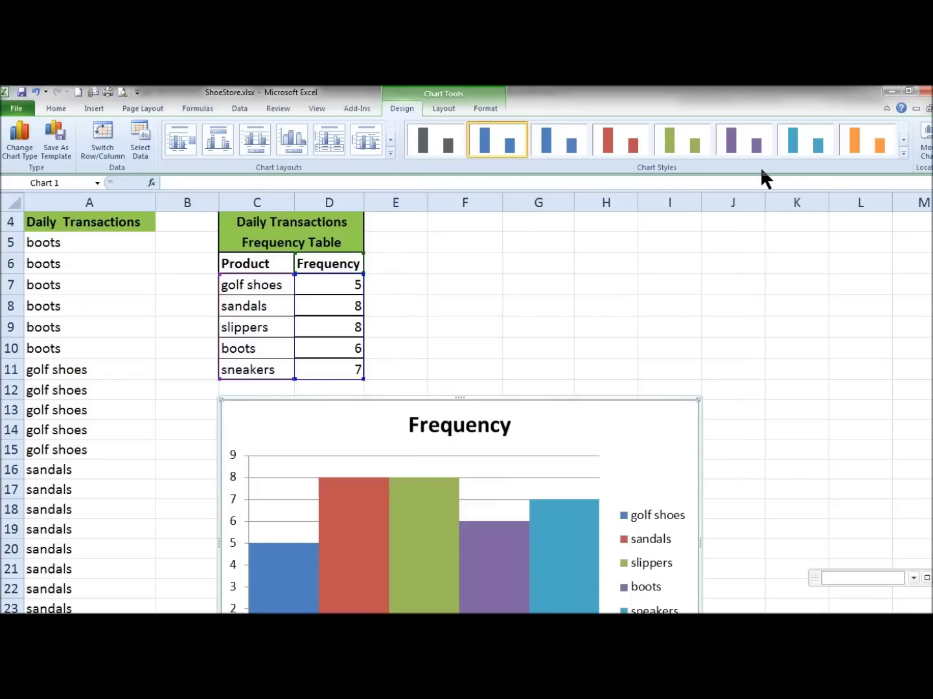
scroll(749, 362, down, 1)
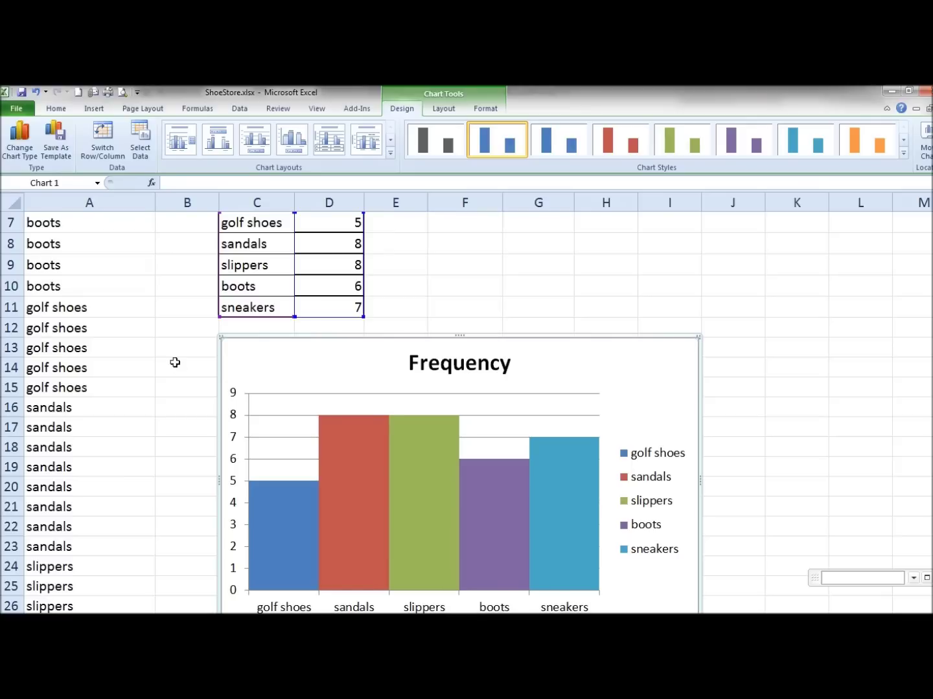
click(59, 309)
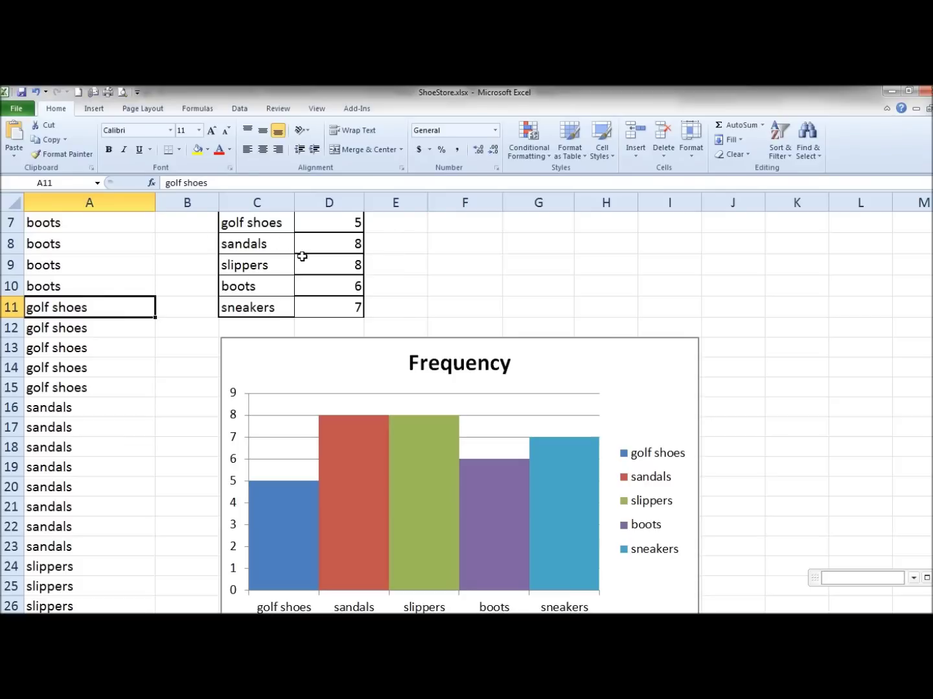
click(279, 247)
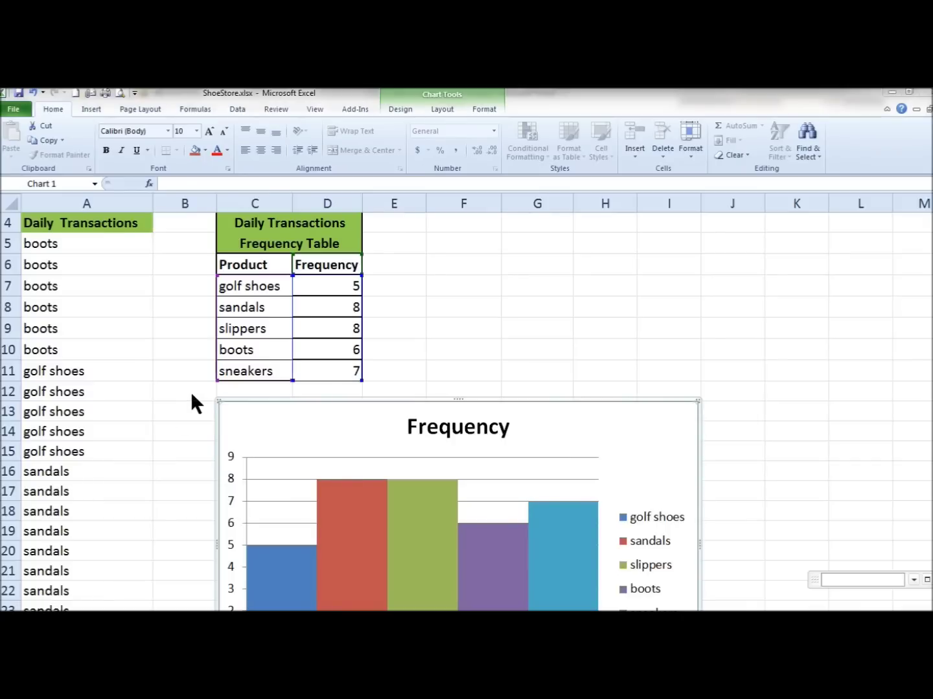
Step: Change A5 from boots to sneakers, using undo and redo to compare the counts
click(80, 243)
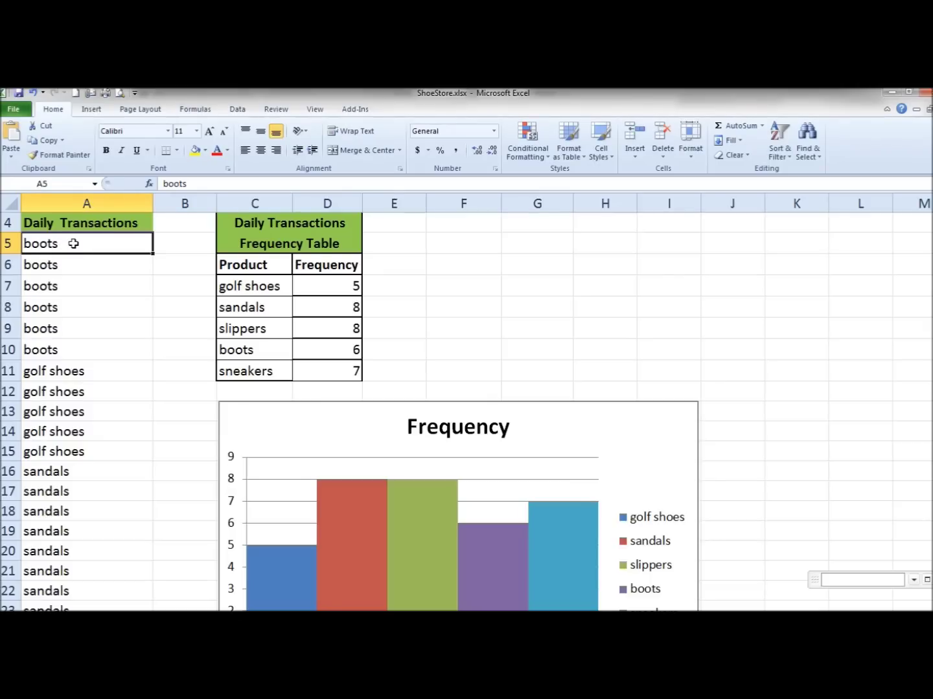
text(sneakers)
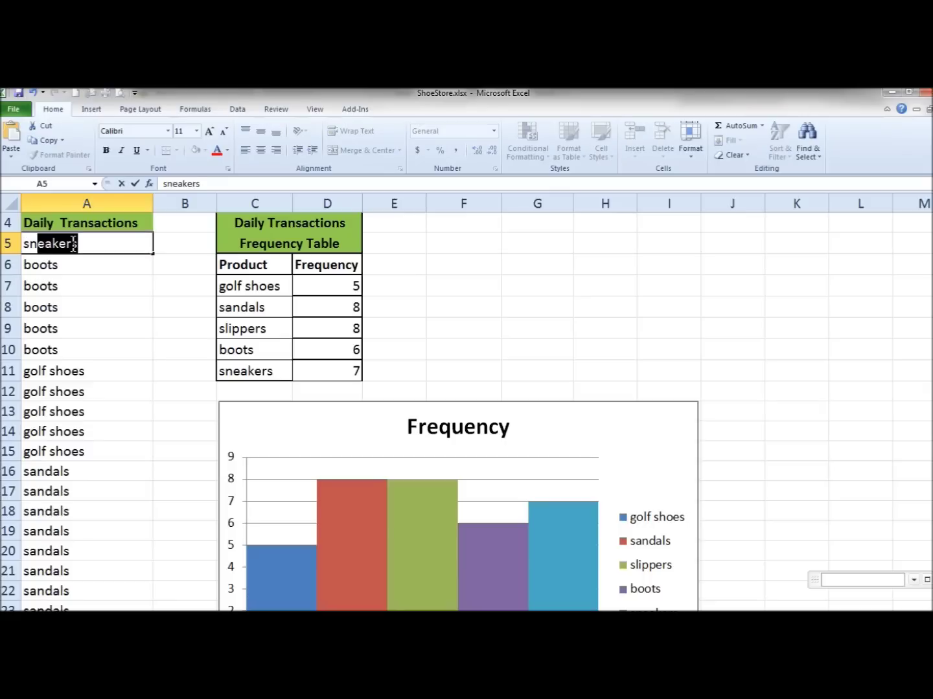
text(neakers)
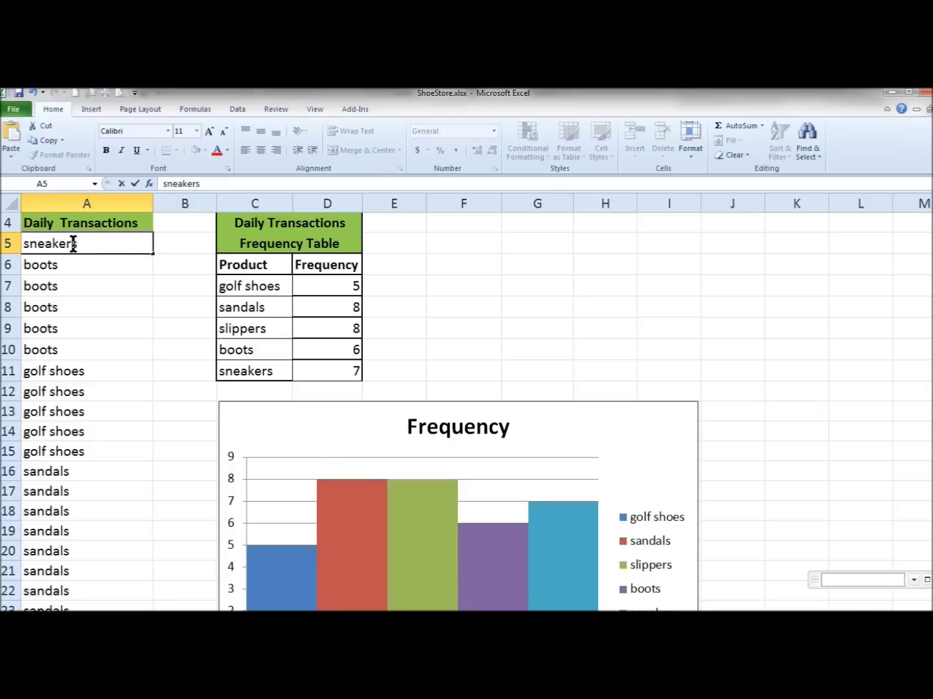
key(Return)
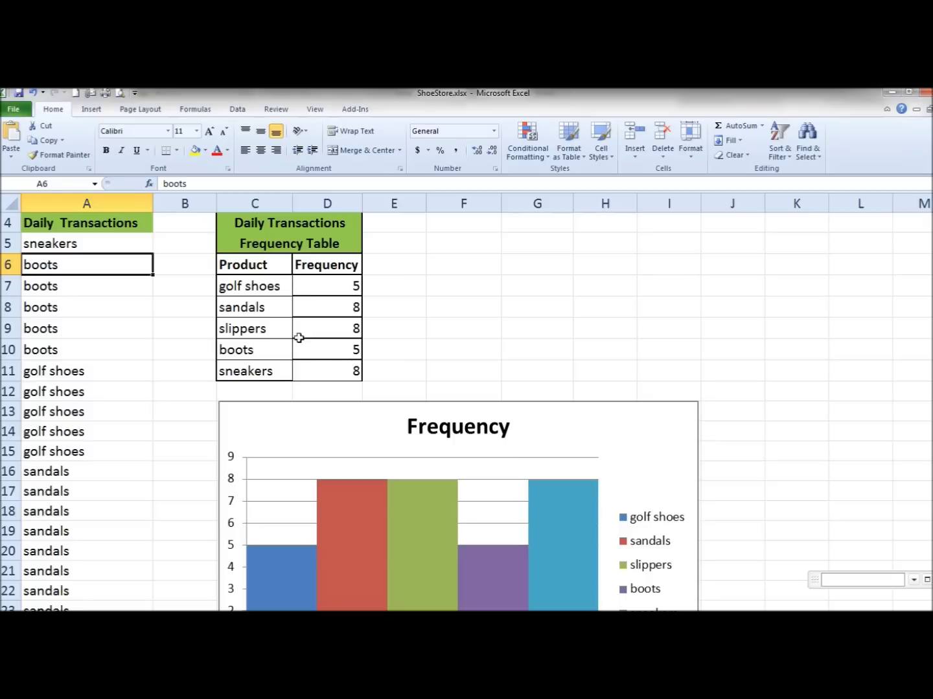
click(32, 93)
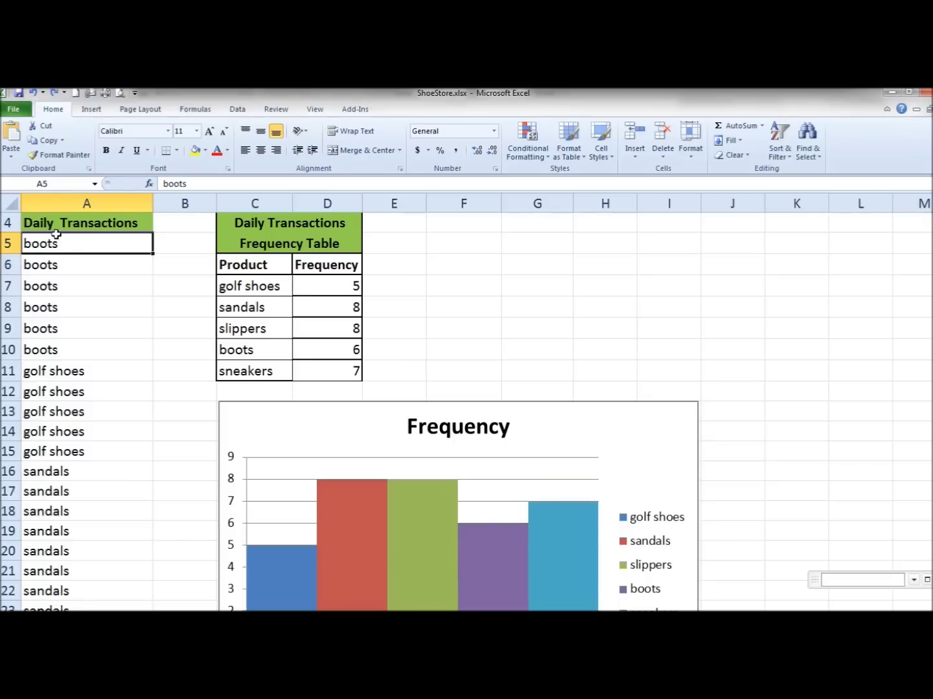
click(56, 92)
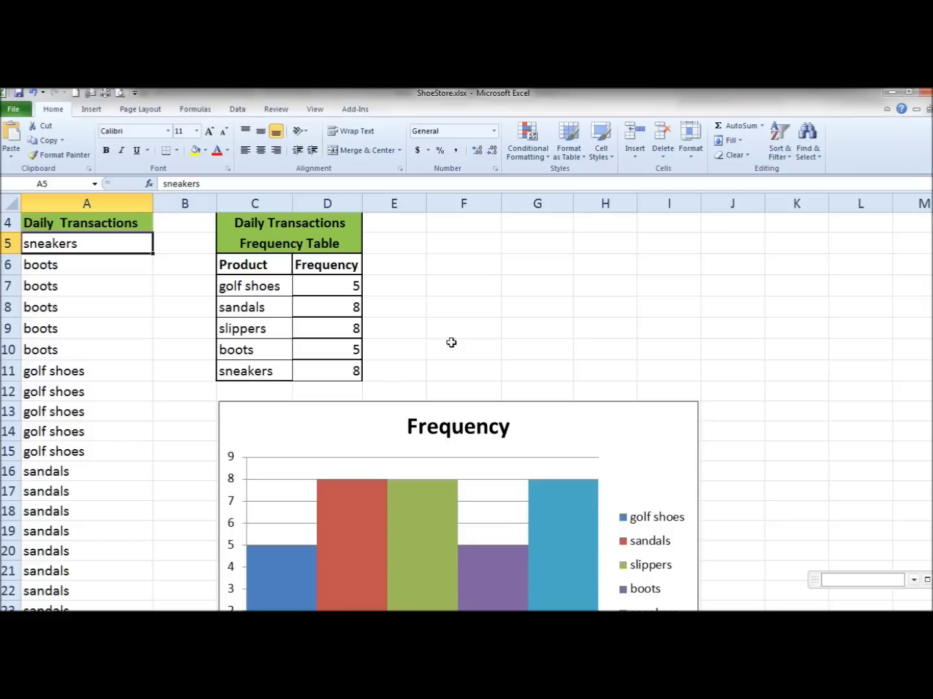
scroll(459, 338, down, 1)
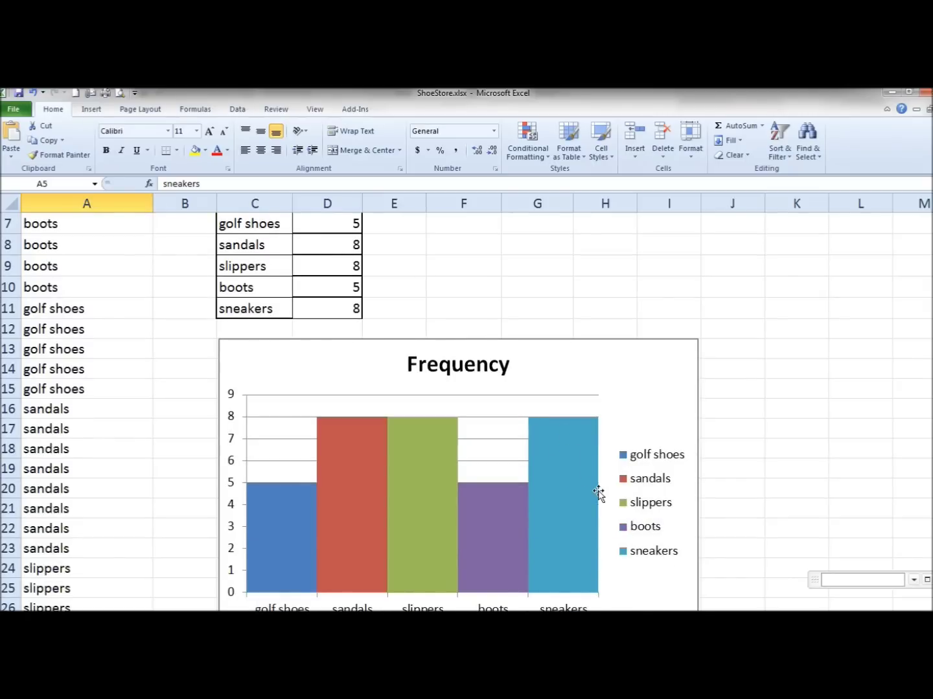
scroll(711, 372, down, 1)
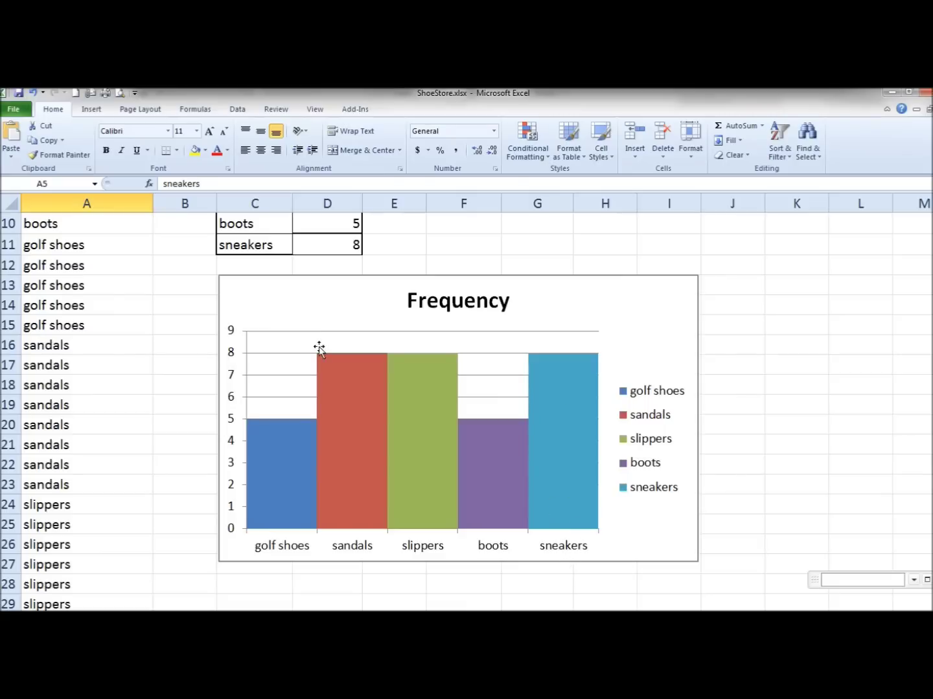
click(33, 93)
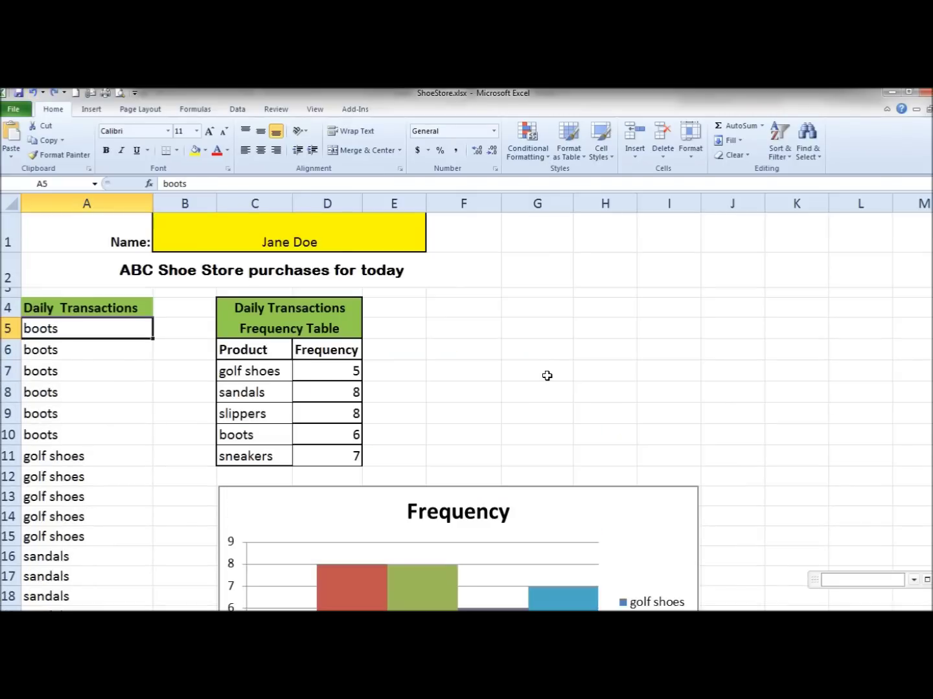
scroll(560, 393, down, 2)
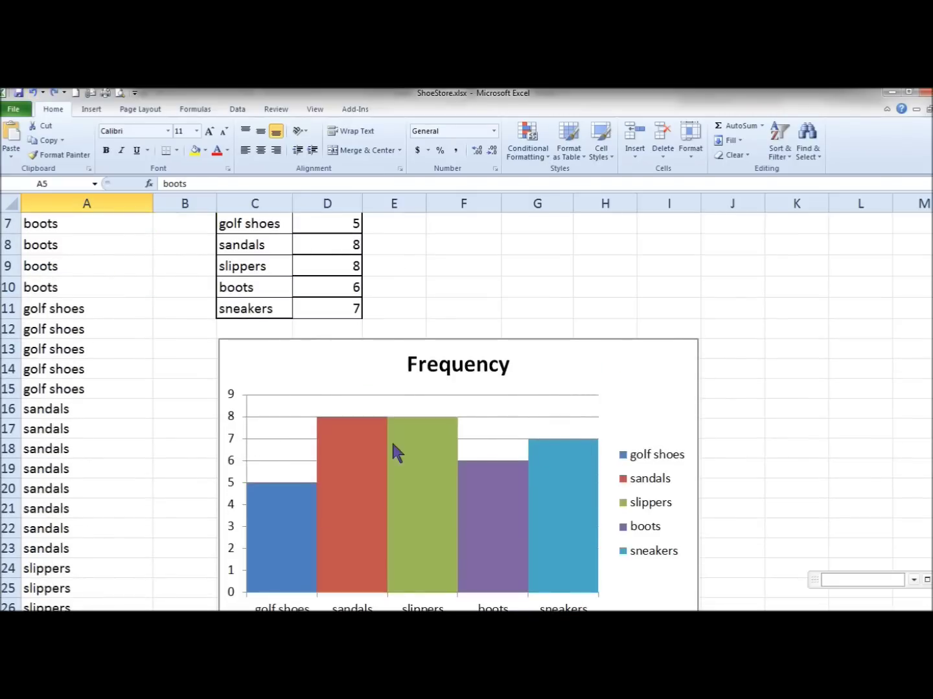
click(53, 93)
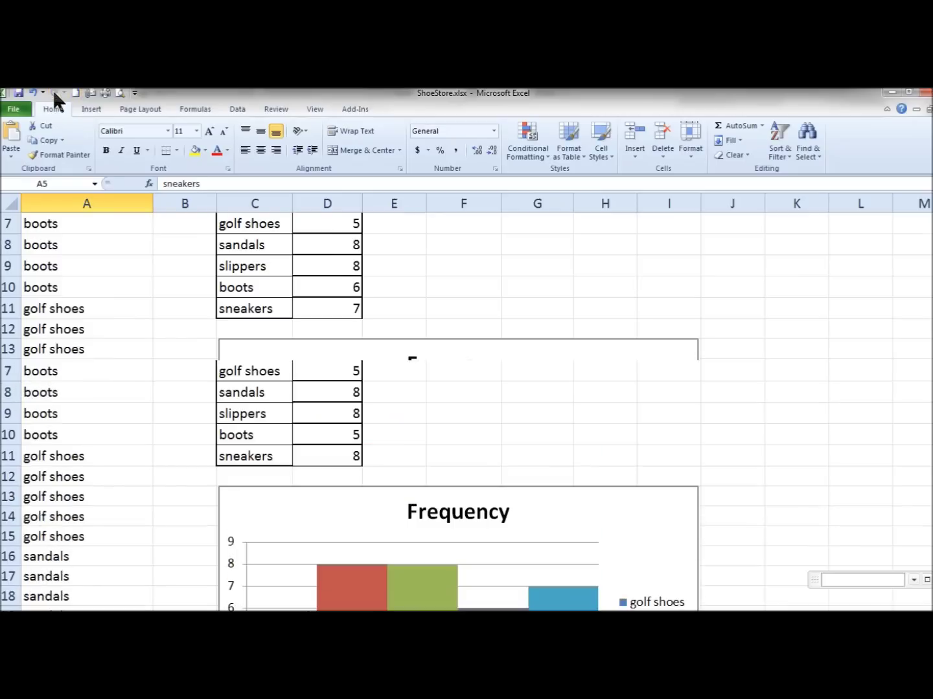
scroll(403, 348, down, 2)
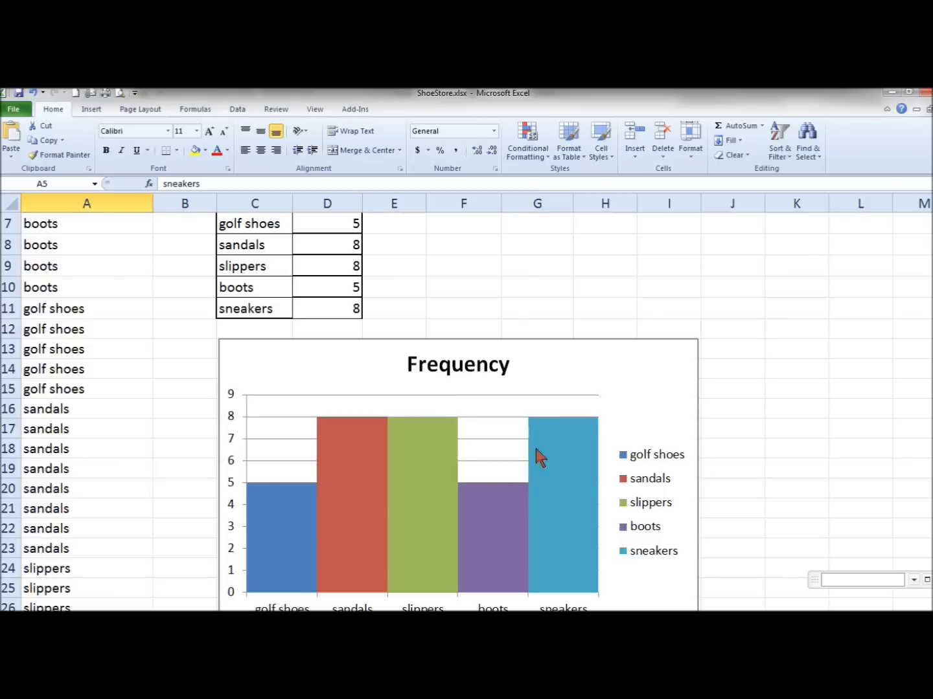
mouse_move(554, 453)
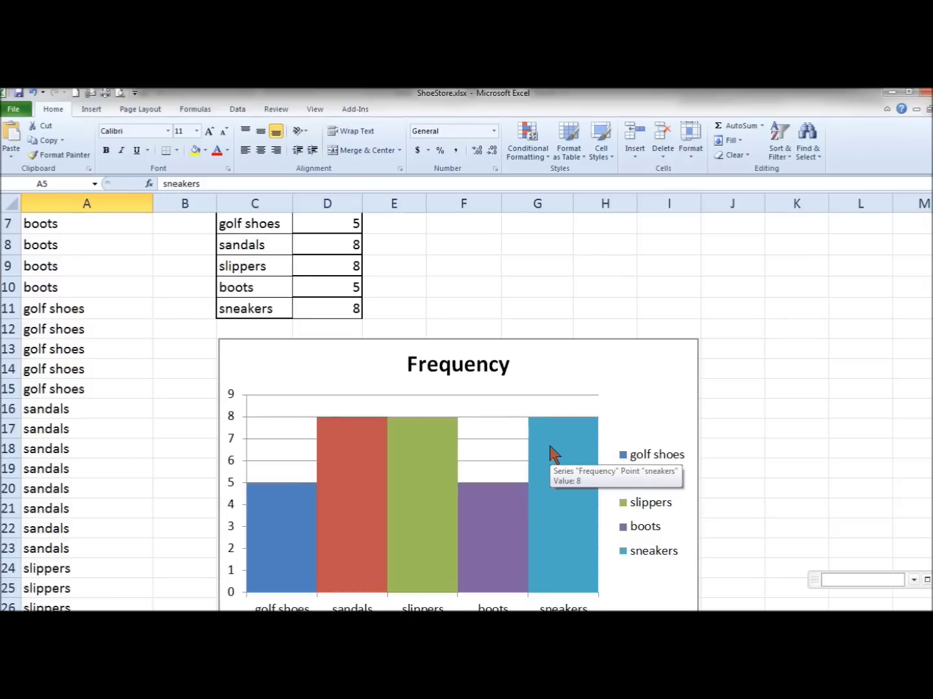
scroll(140, 437, up, 2)
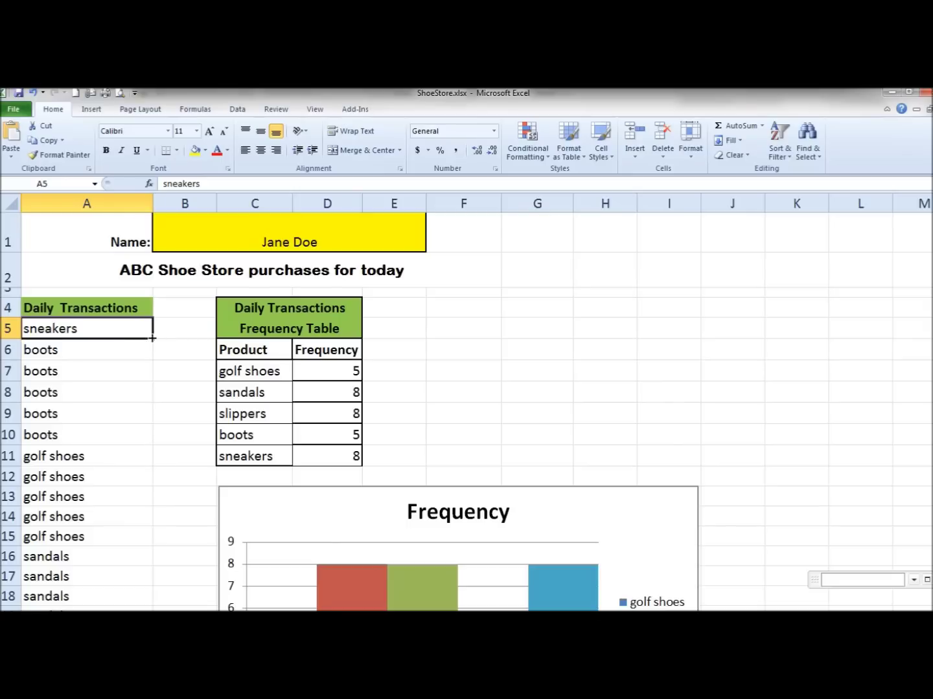
Step: Fill-drag 'sneakers' from A5 down through A10, replacing the six boots transactions
drag(152, 338, 152, 407)
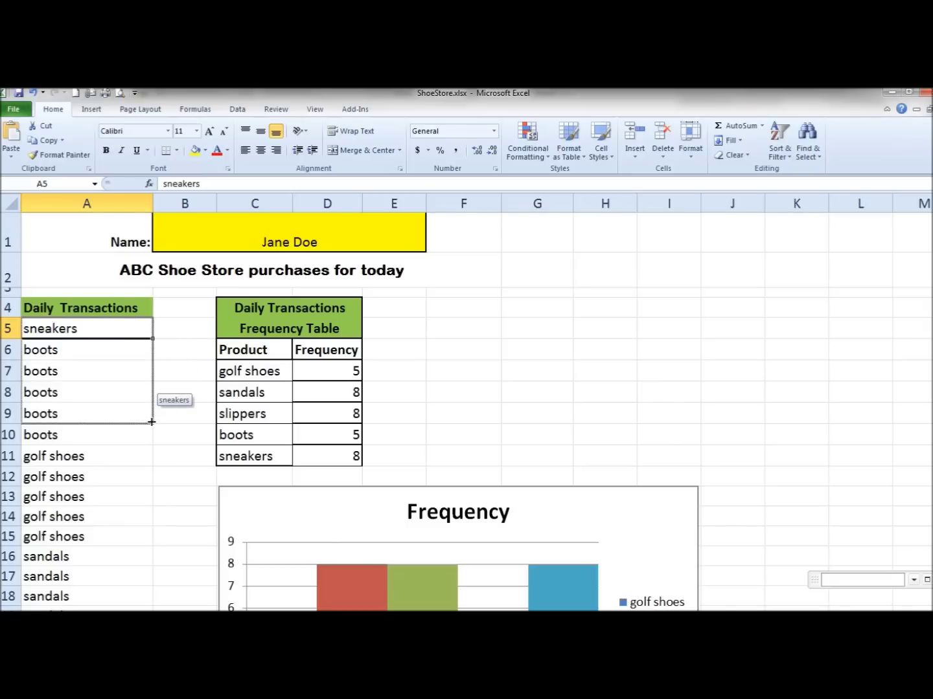
drag(152, 407, 152, 443)
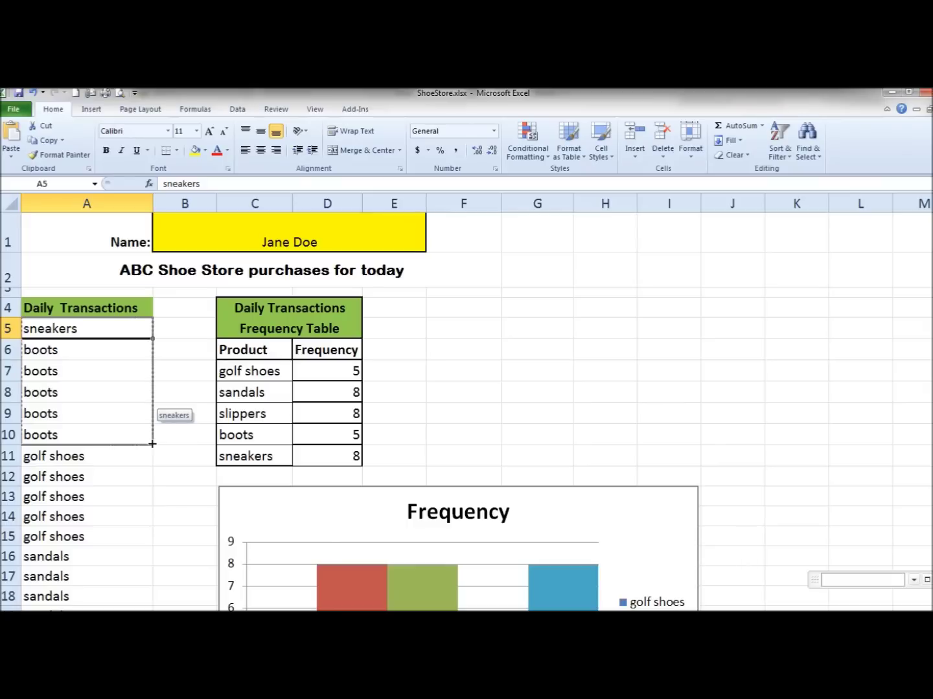
drag(152, 443, 153, 443)
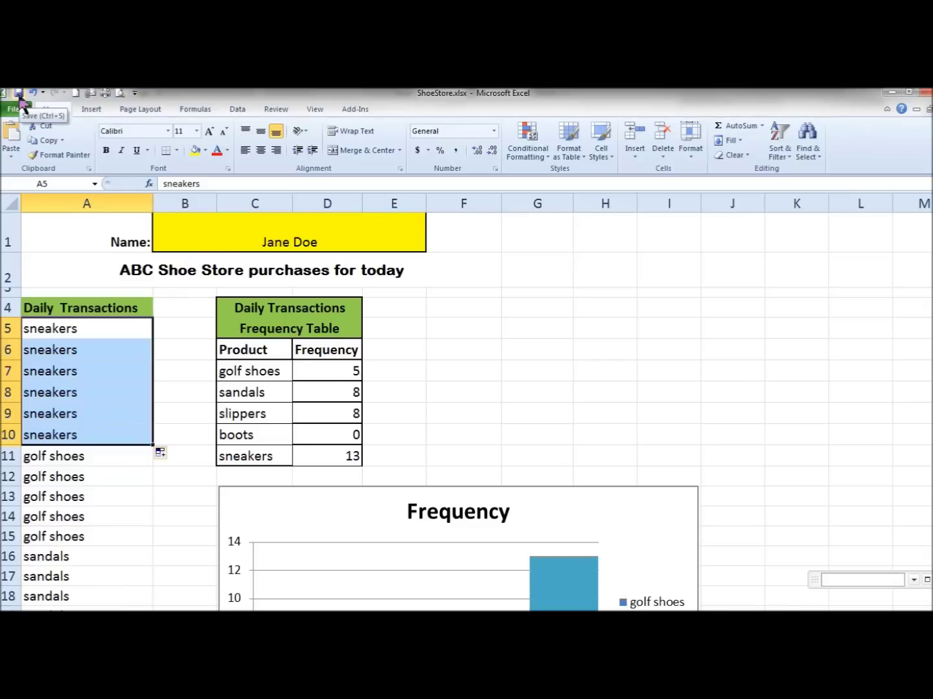
scroll(323, 302, down, 1)
scroll(329, 313, down, 1)
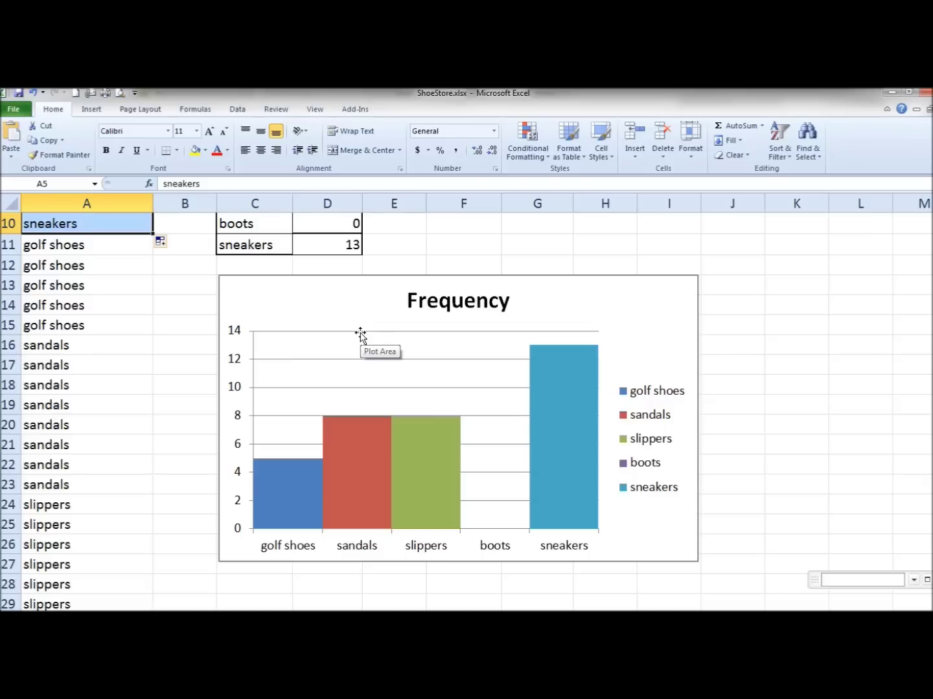
scroll(117, 489, up, 2)
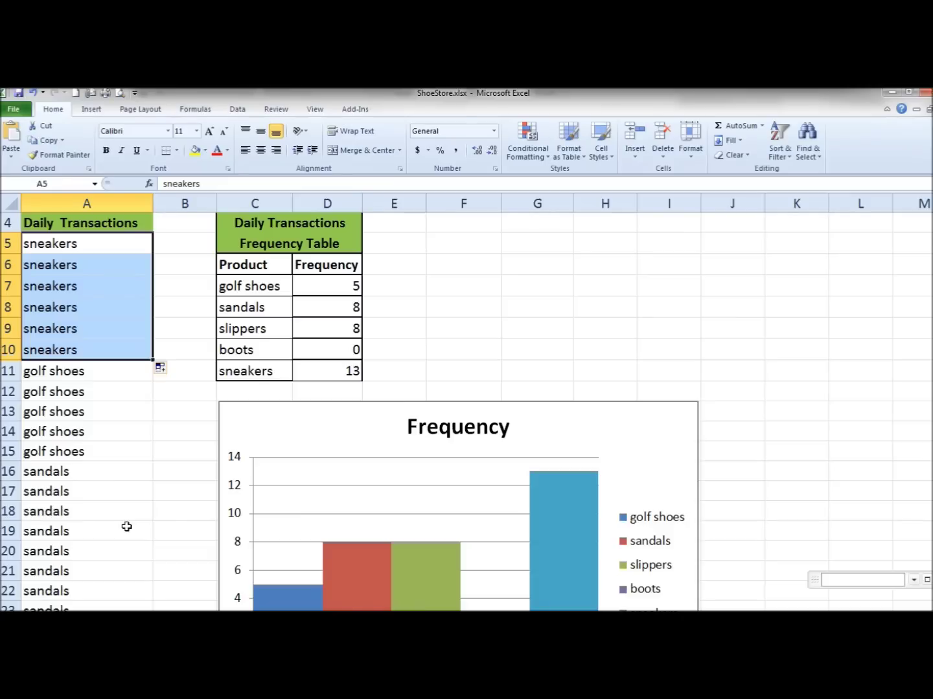
scroll(511, 503, down, 1)
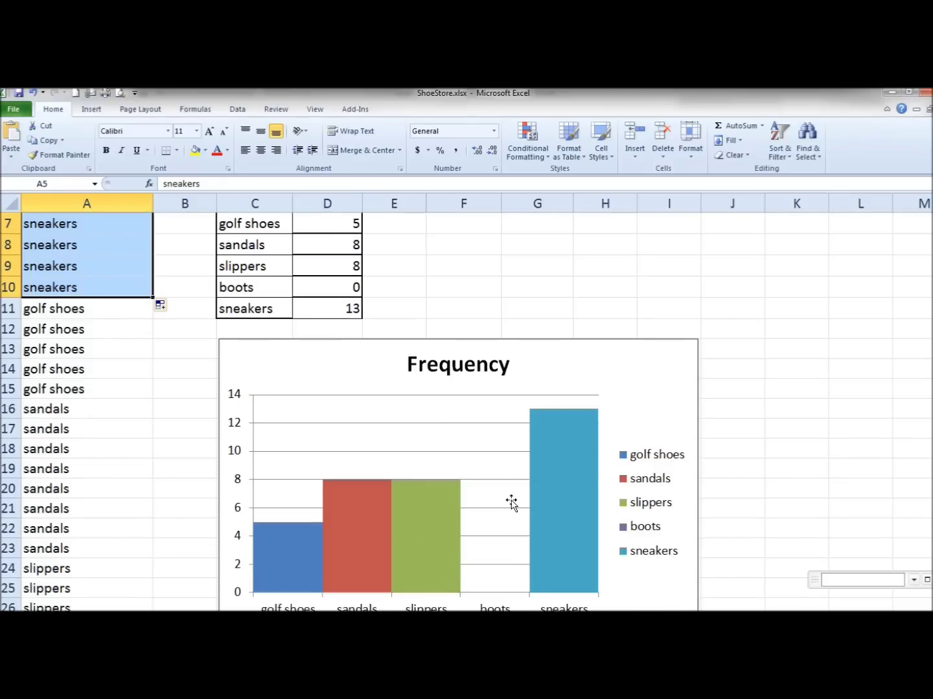